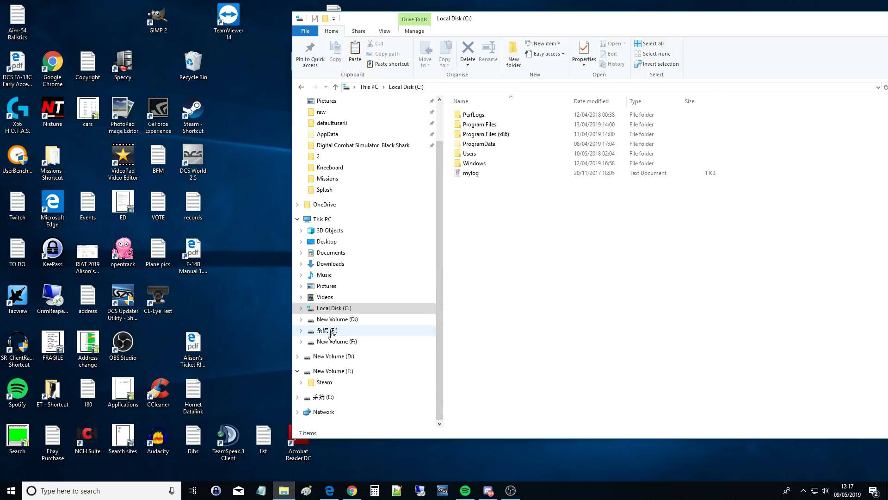
Browse drive E: to DCS World\Mods\terrains\Caucasus\Kneeboard and look over its chart images
left_click(331, 333)
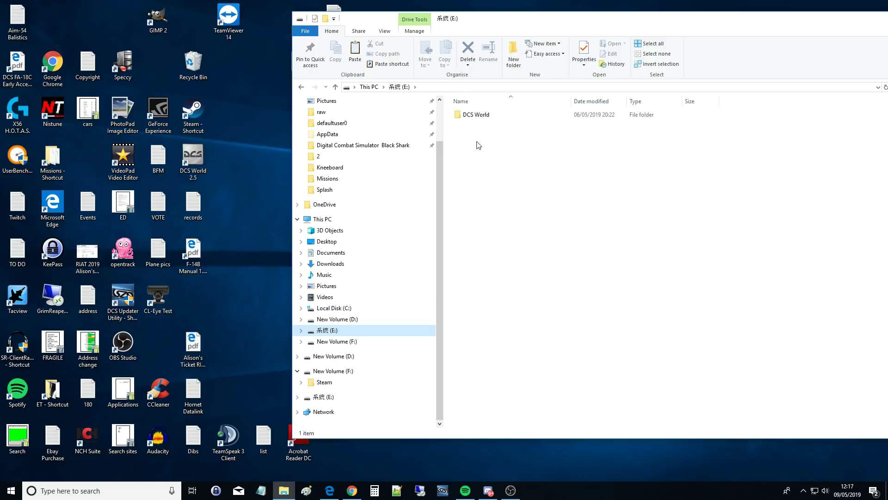
double_click(475, 117)
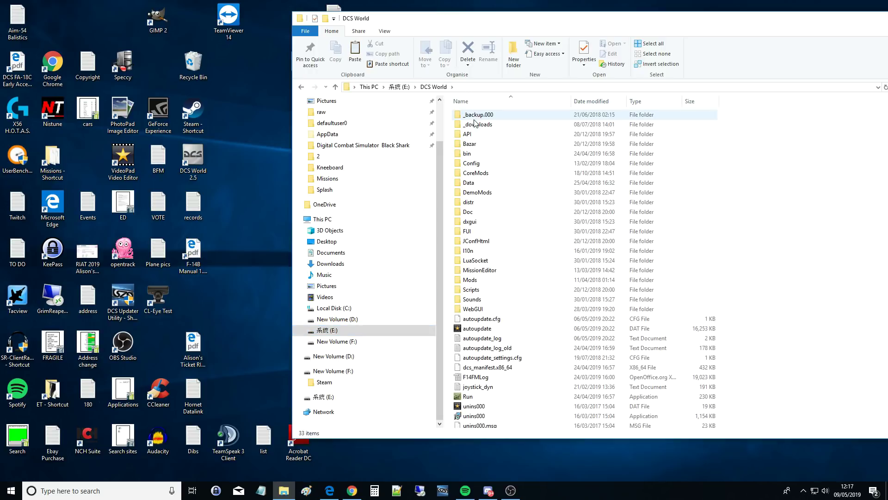
left_click(469, 281)
double_click(469, 281)
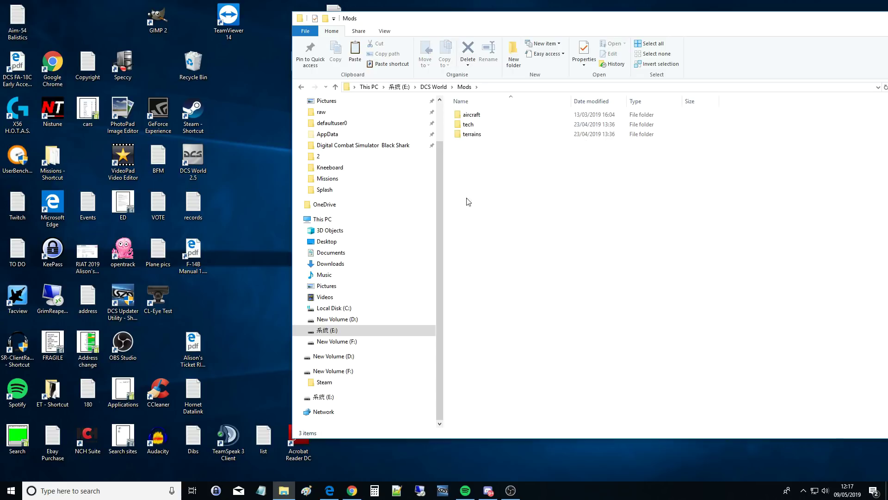
double_click(471, 138)
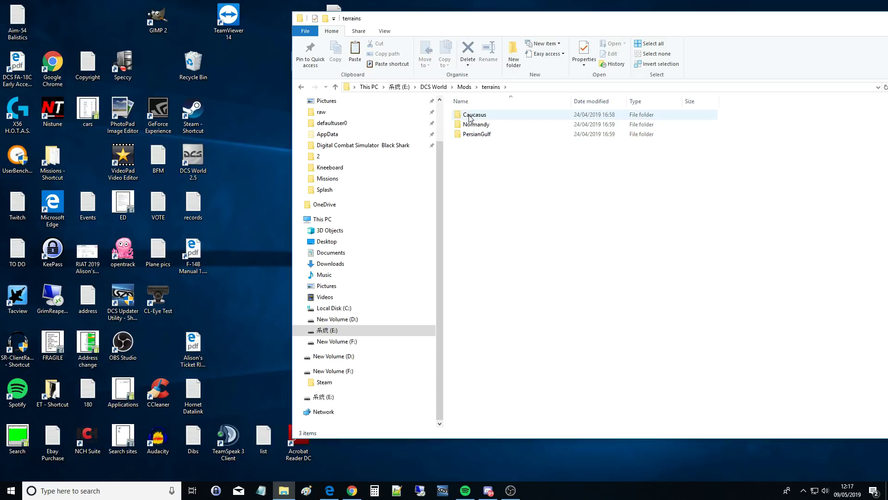
double_click(471, 116)
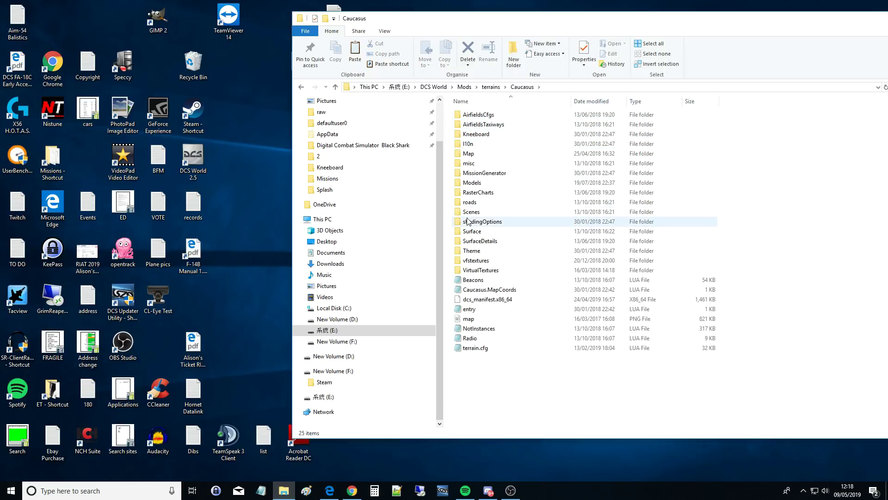
double_click(473, 134)
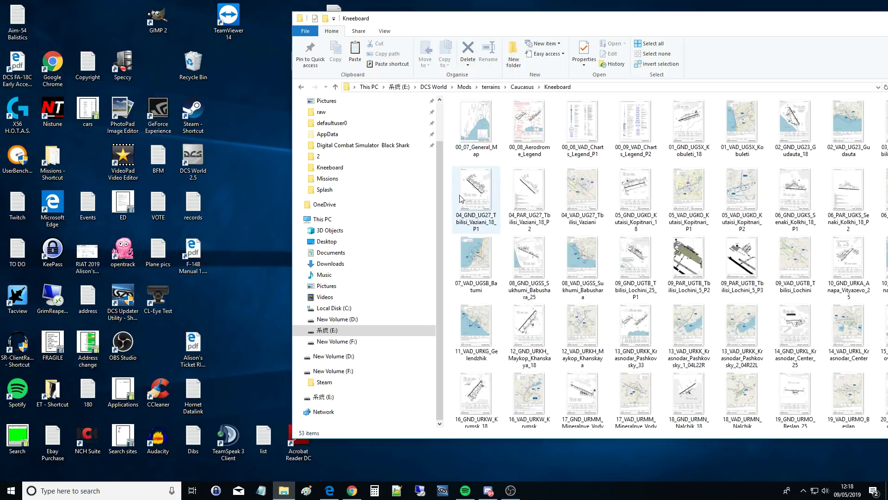
left_click(482, 142)
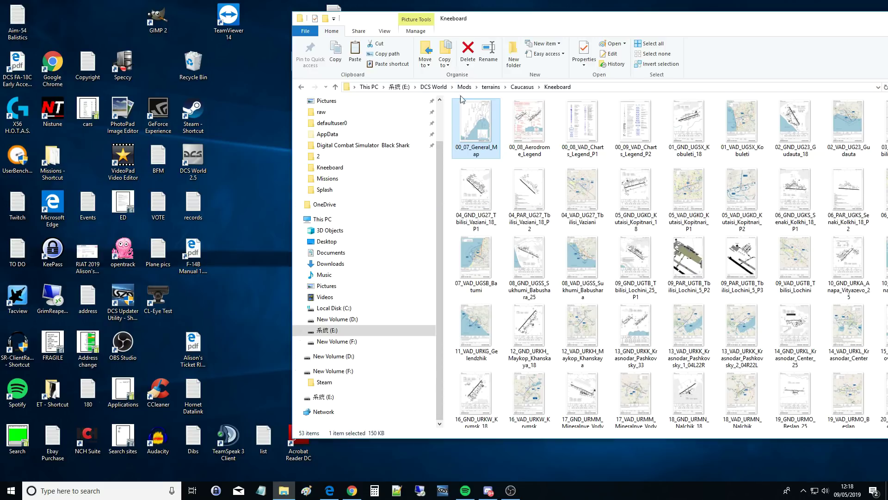
left_click(510, 176)
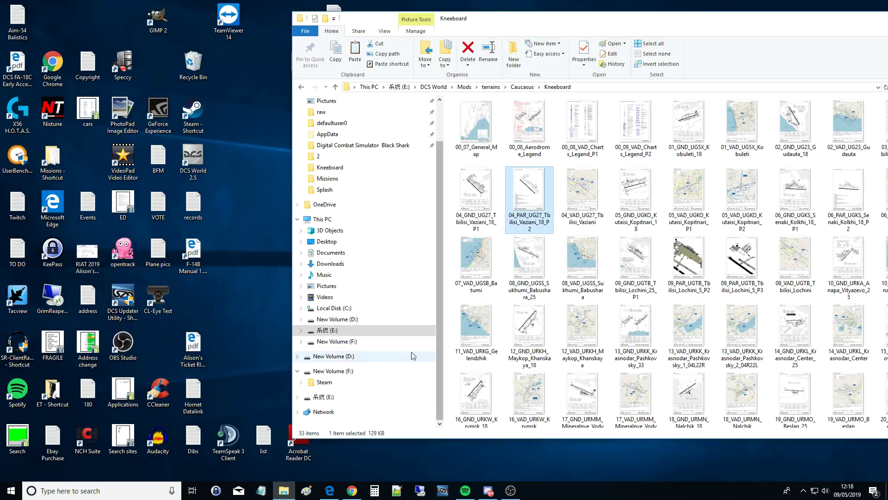
Go to the user's Saved Games\DCS\Kneeboard folder on C: and paste the 00_07_General_Map image there
left_click(329, 332)
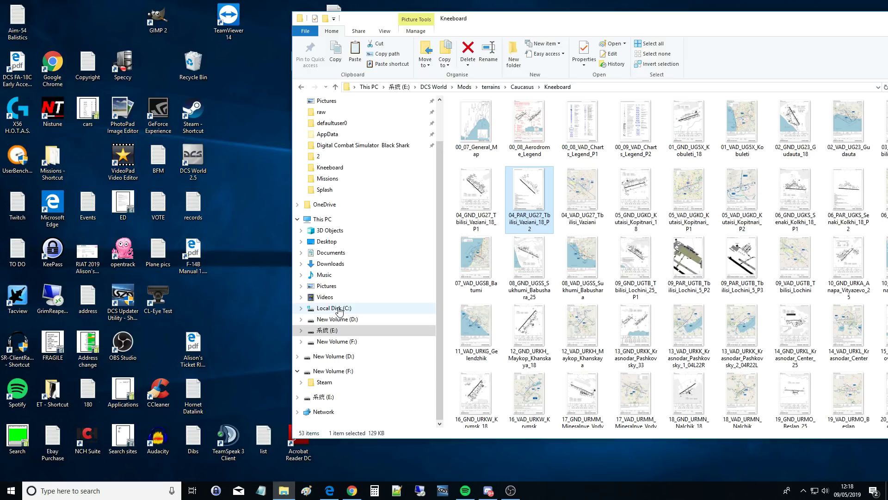
left_click(339, 309)
double_click(470, 155)
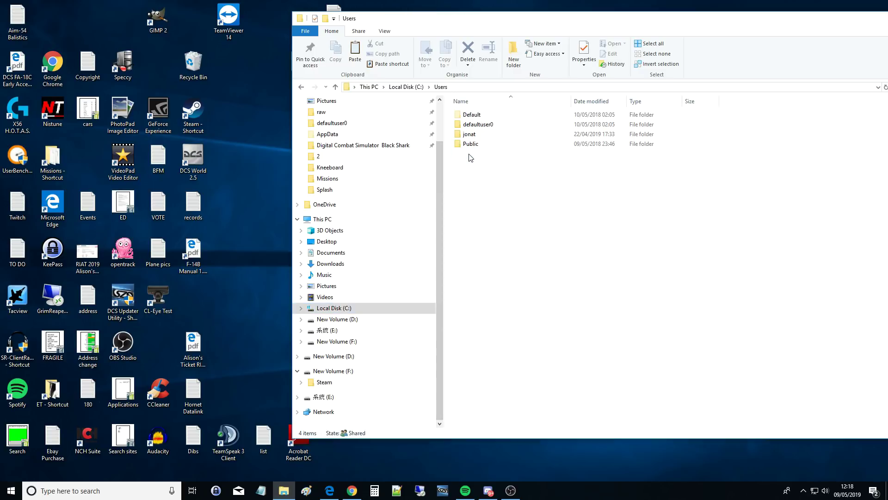
double_click(469, 135)
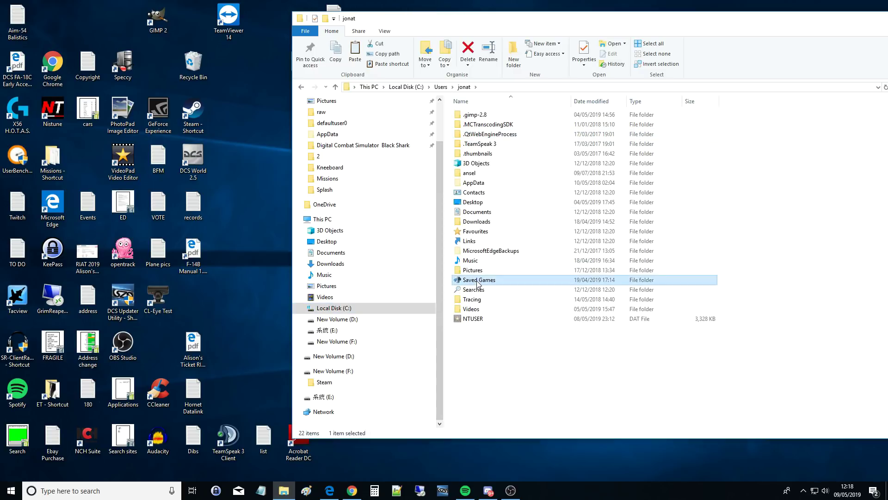
double_click(478, 280)
double_click(468, 115)
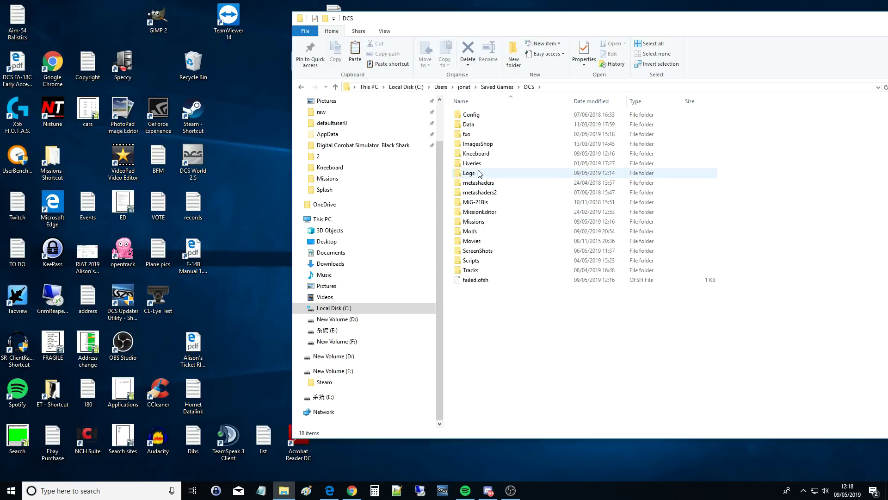
left_click(479, 155)
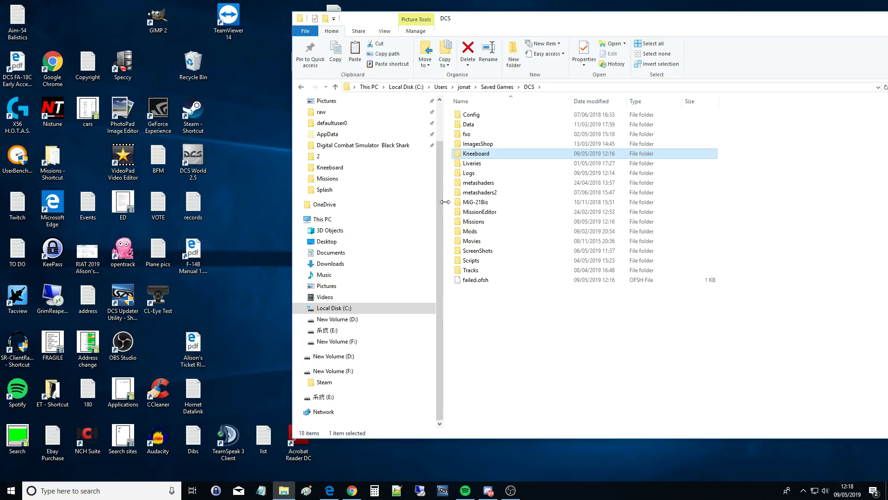
double_click(473, 155)
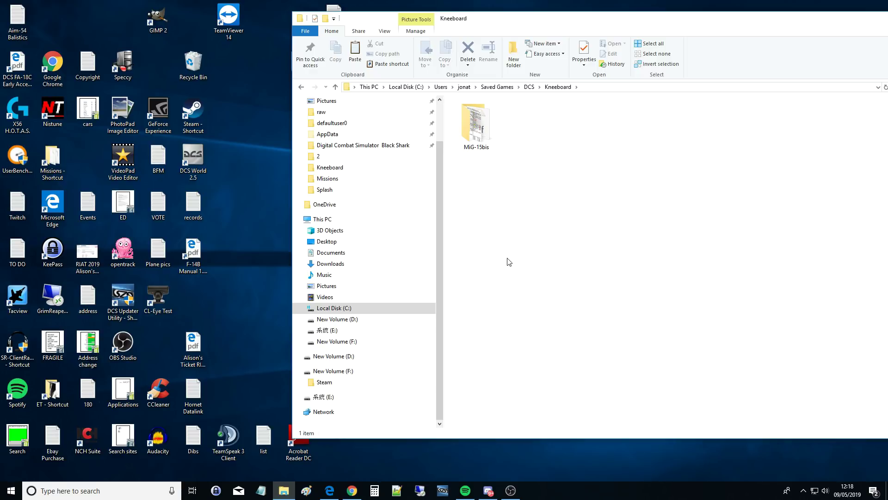
key("ctrl+v")
left_click(522, 382)
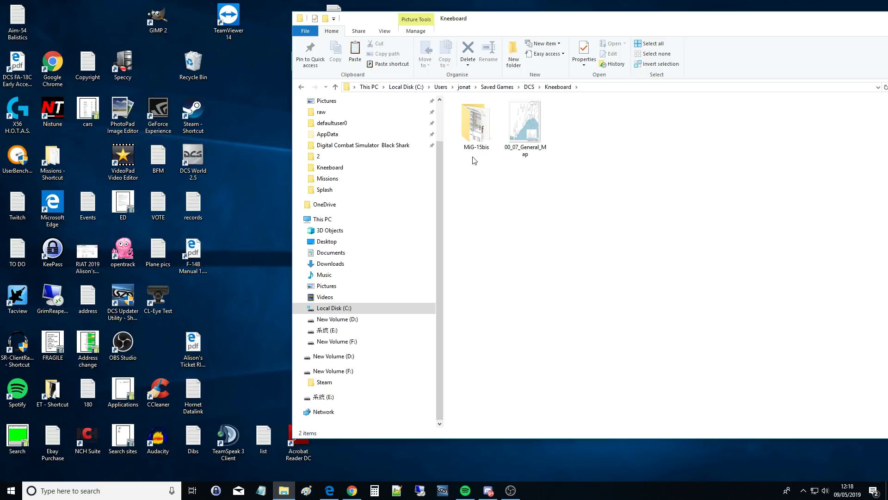
left_click(478, 131)
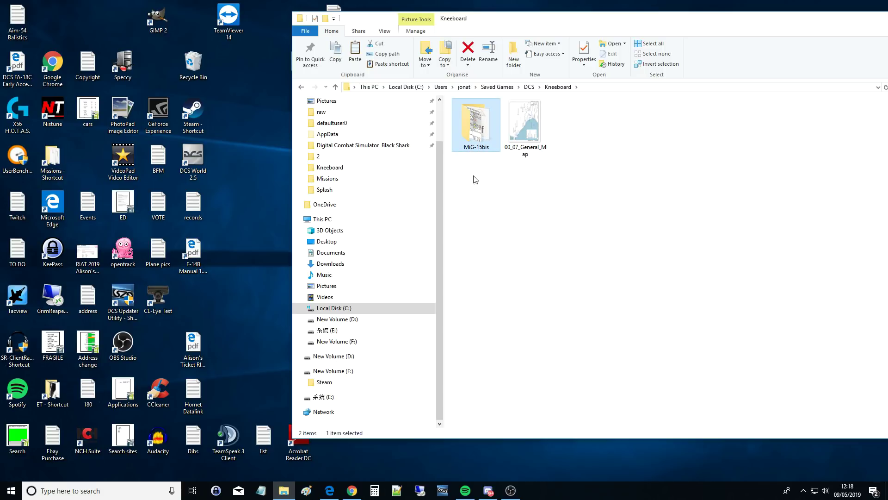
mouse_move(478, 130)
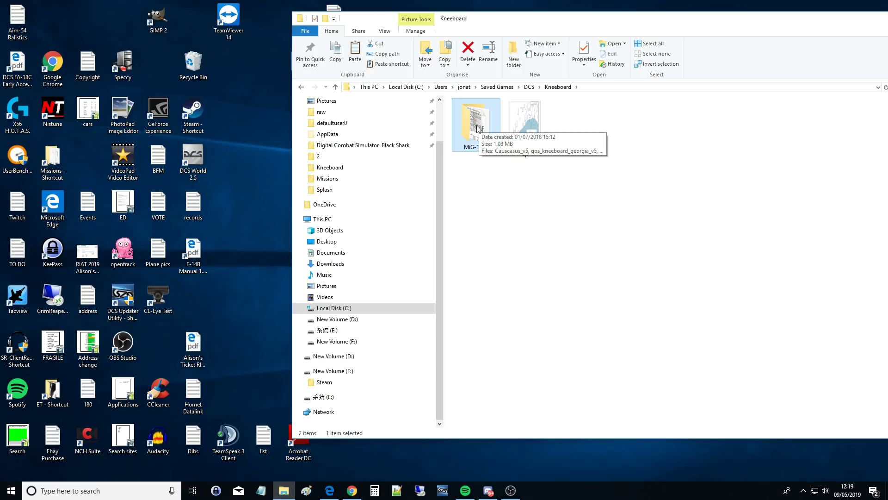
double_click(477, 128)
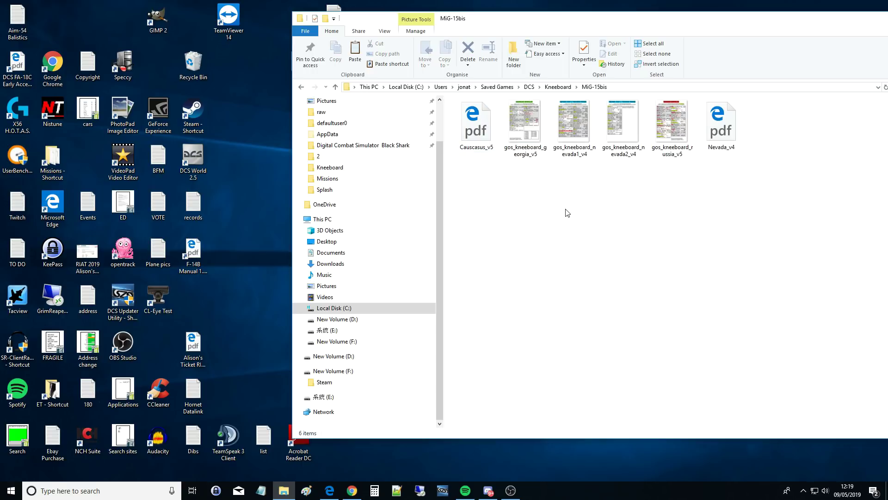
left_click(301, 87)
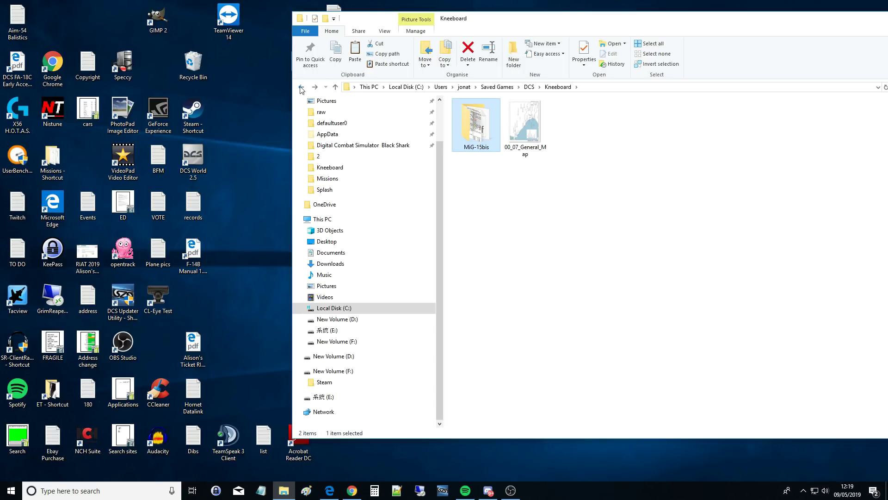
left_click(301, 87)
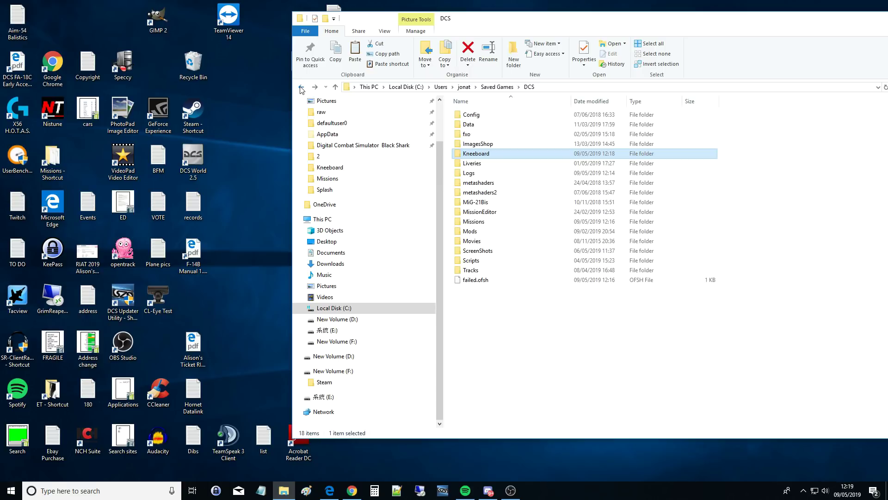
left_click(470, 165)
double_click(471, 165)
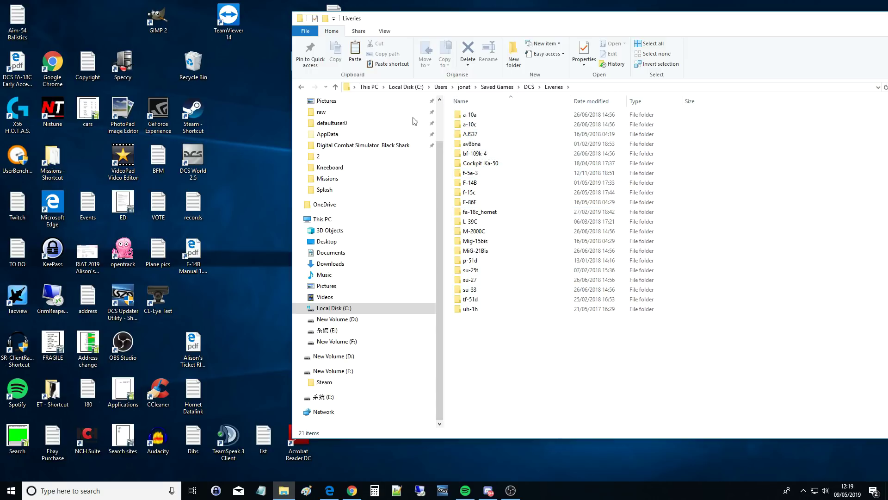
left_click(301, 87)
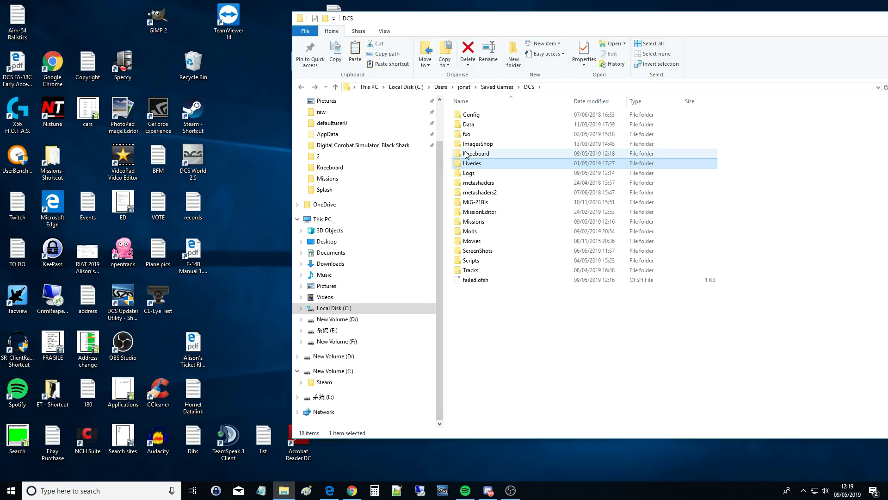
left_click(469, 154)
double_click(470, 154)
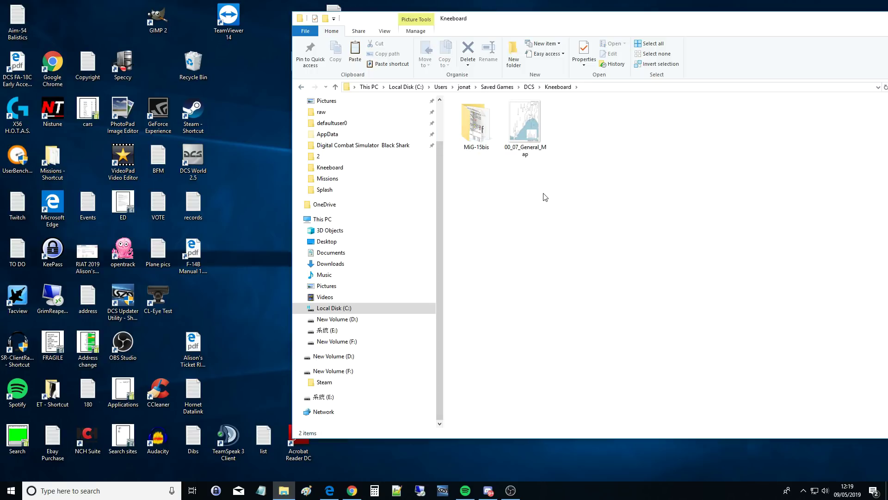
left_click(525, 142)
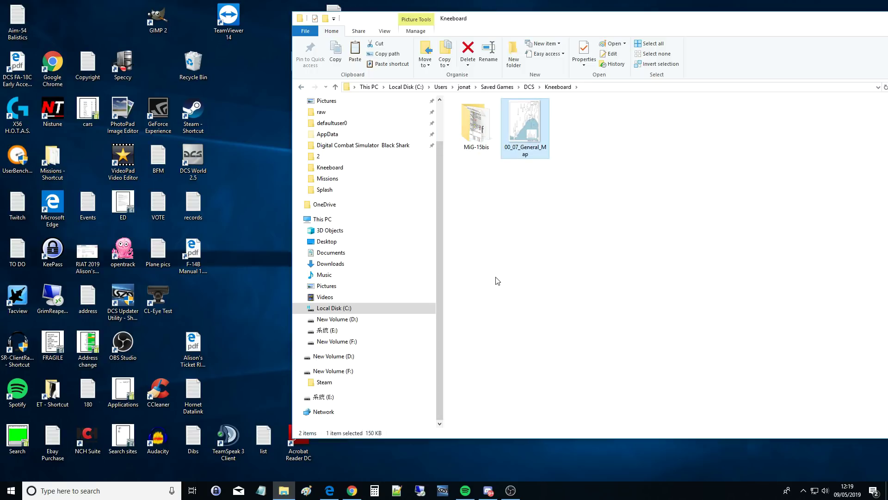
Rename the 00_07_General_Map image to Cap and launch Paint
left_click(527, 153)
type("Cap")
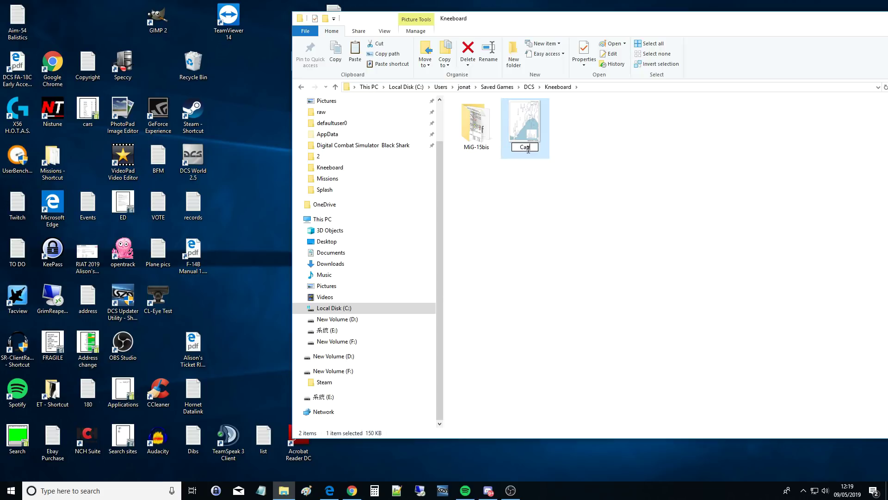
key("Return")
left_click(529, 176)
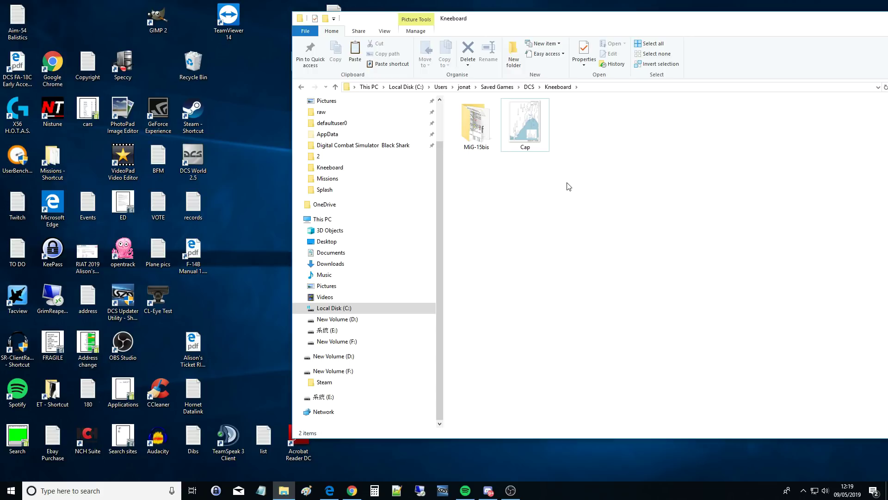
left_click(306, 490)
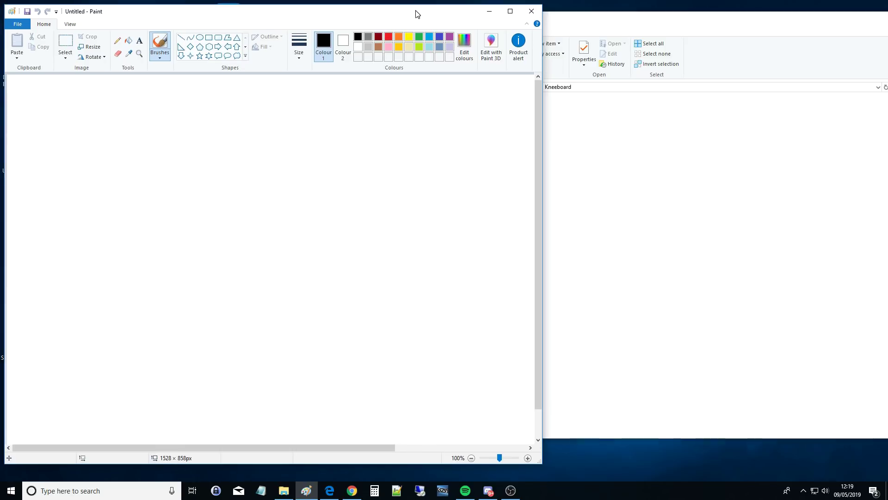
Open the Cap image in Paint and zoom out to 50%
left_click(656, 149)
mouse_move(525, 130)
left_mouse_down()
mouse_move(127, 214)
mouse_move(135, 217)
left_mouse_up()
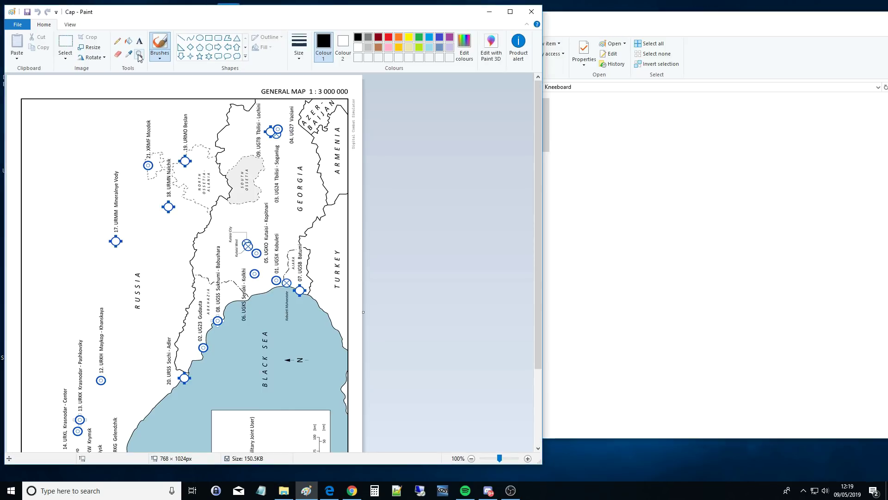
left_click(139, 54)
right_click(210, 246)
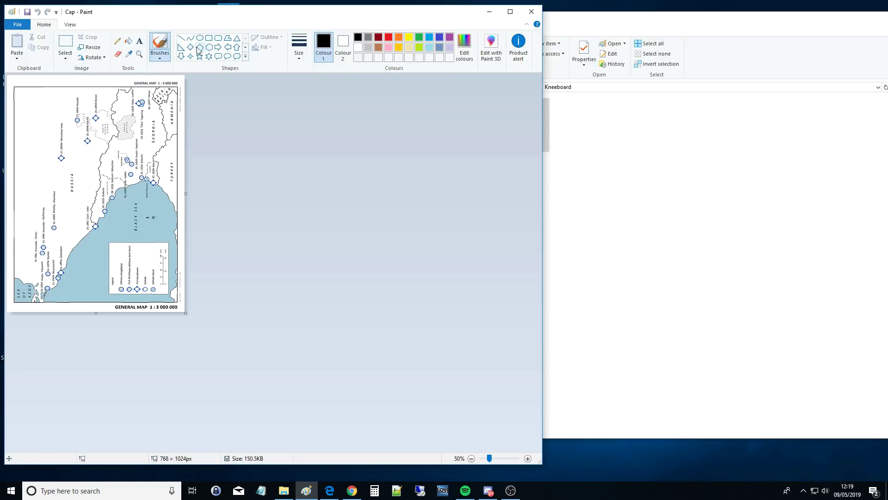
Write CAP'S KNEE / BOARD across the map's upper half, save, and close Paint
left_click(139, 43)
left_click_drag(34, 108, 185, 262)
type("CA")
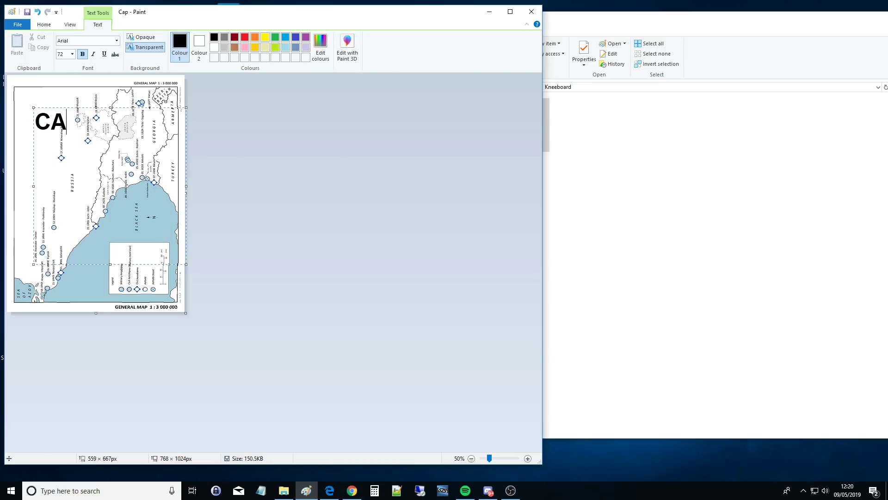
type("P'S KNEE")
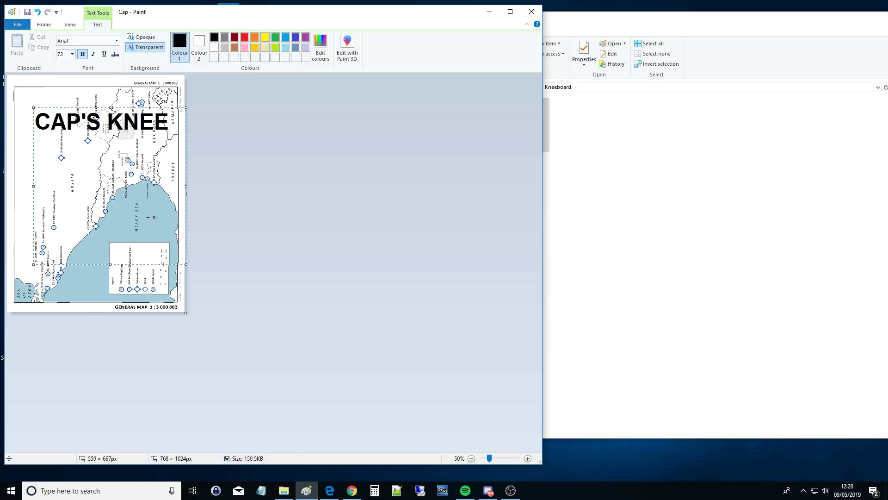
key("Return")
type("BOARD")
key("Return")
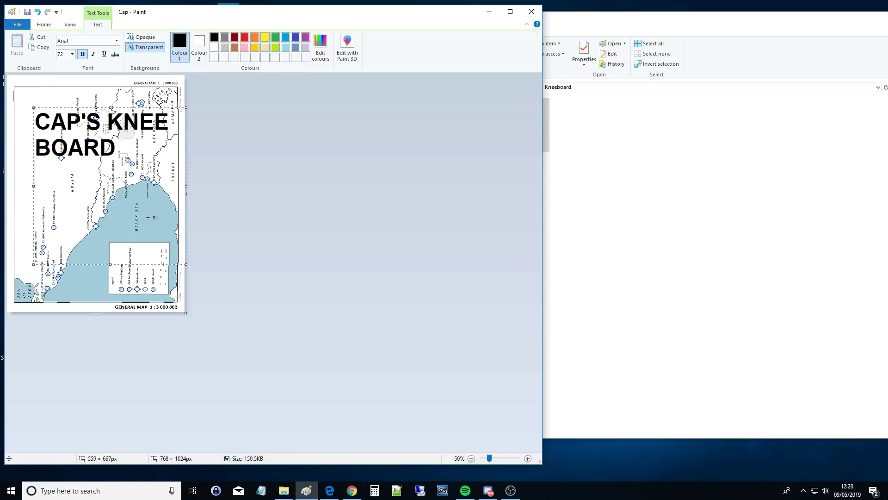
left_click(19, 76)
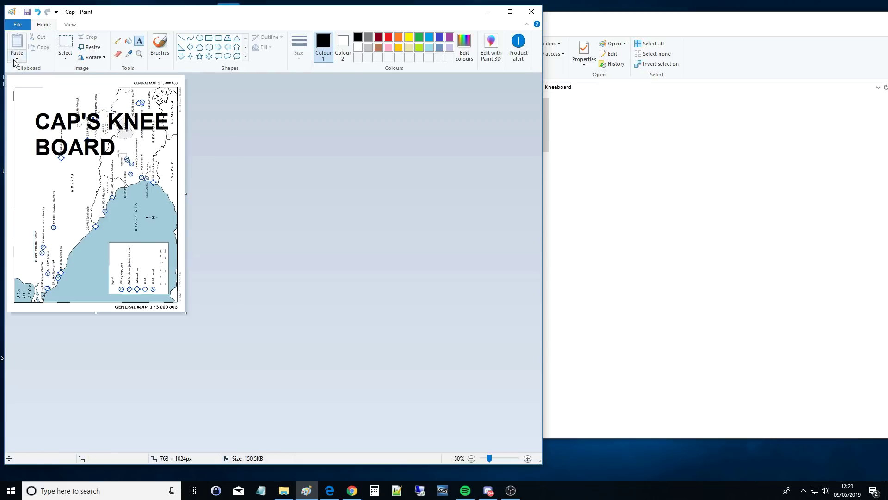
left_click(27, 12)
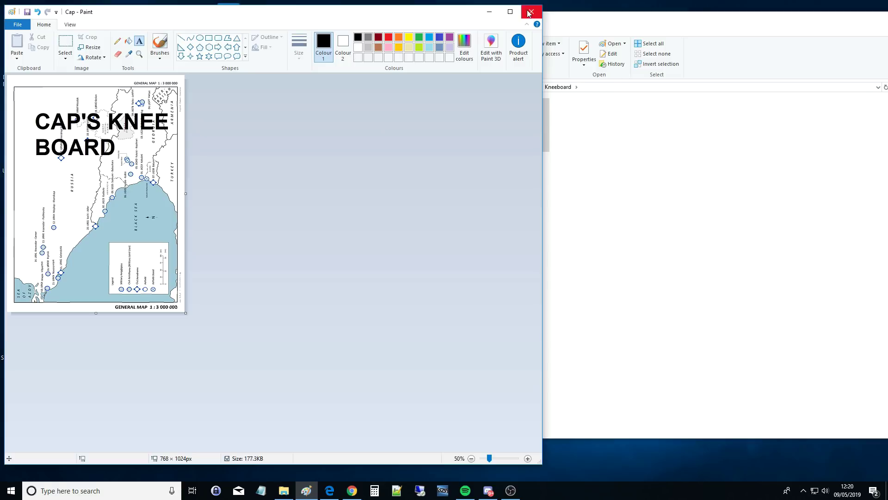
left_click(529, 13)
right_click(532, 137)
left_click(573, 437)
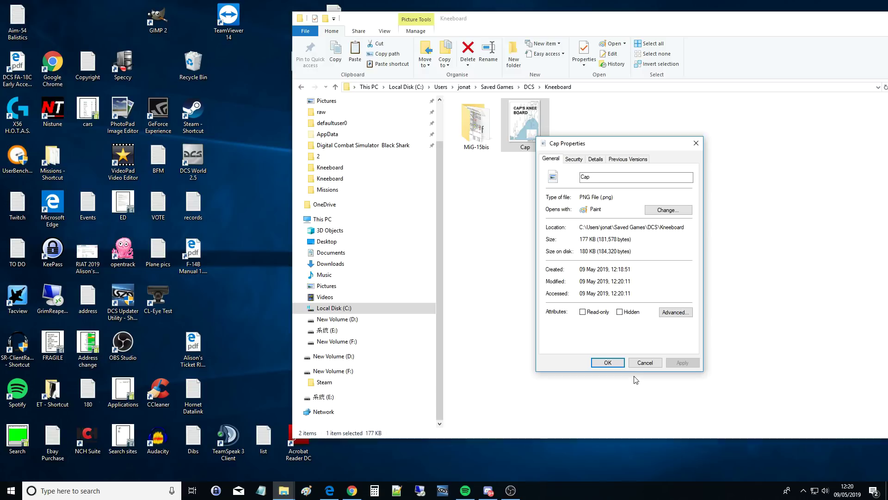
left_click(645, 362)
left_click(564, 192)
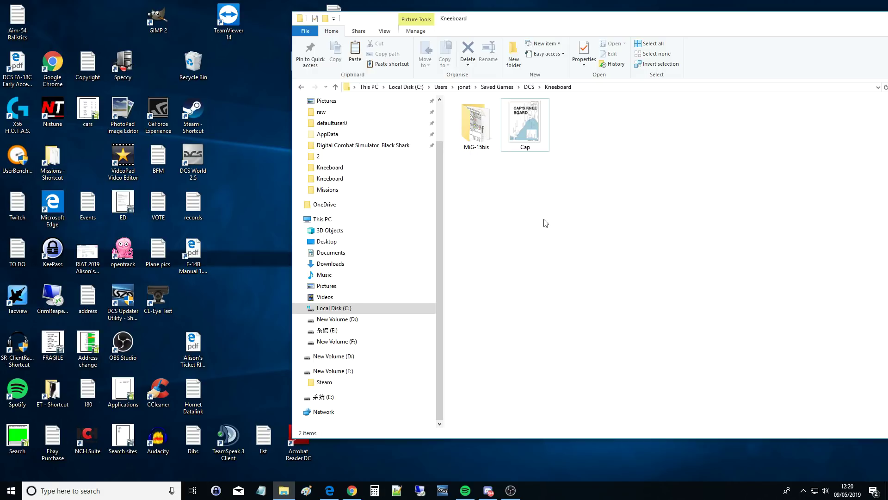
left_click(255, 193)
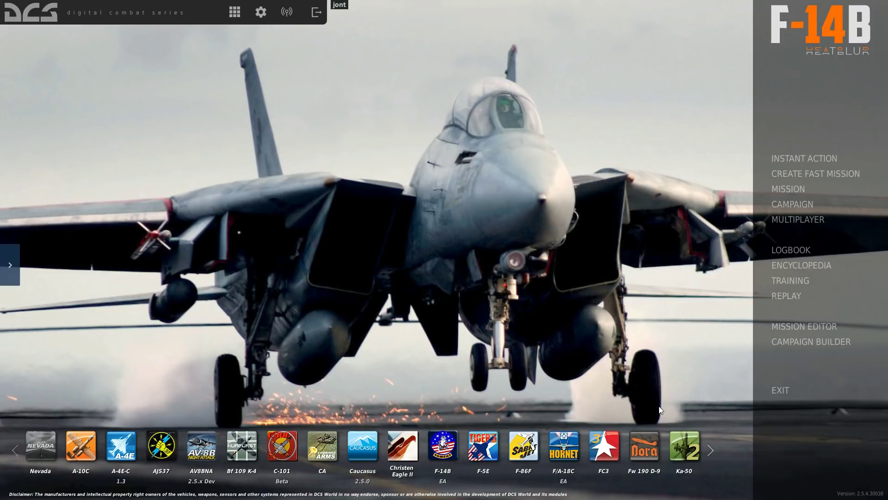
Create a new Caucasus mission and place an A-10A group over the Black Sea with Client skill
left_click(790, 326)
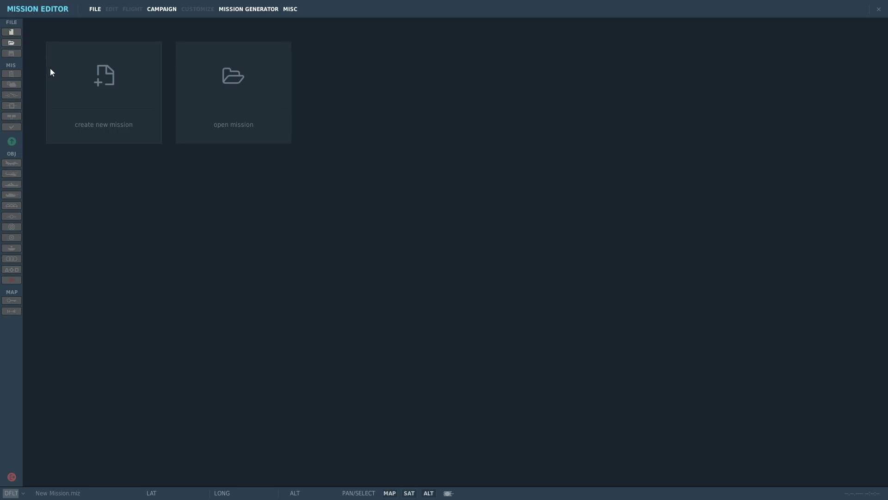
left_click(12, 33)
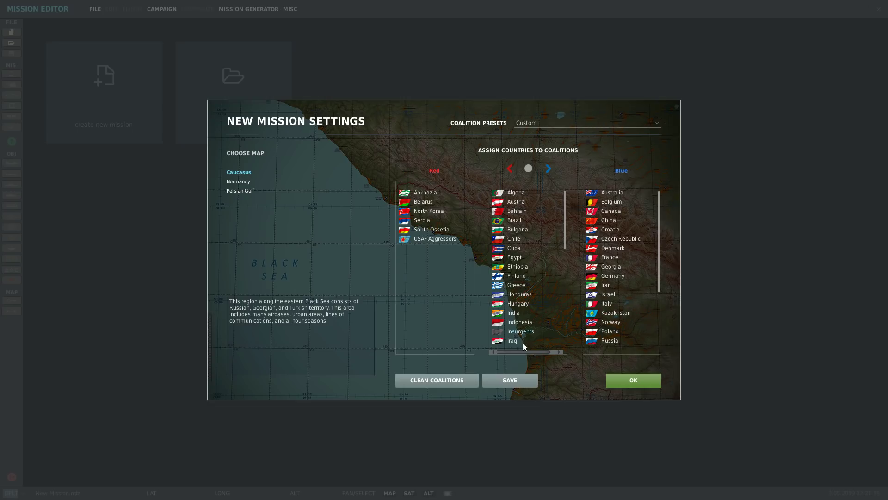
left_click(630, 379)
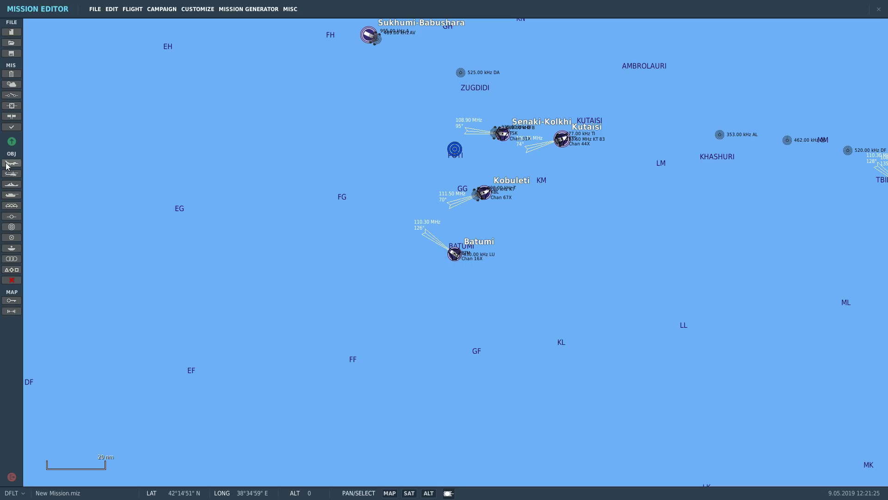
left_click(12, 163)
left_click(348, 237)
left_click(355, 211)
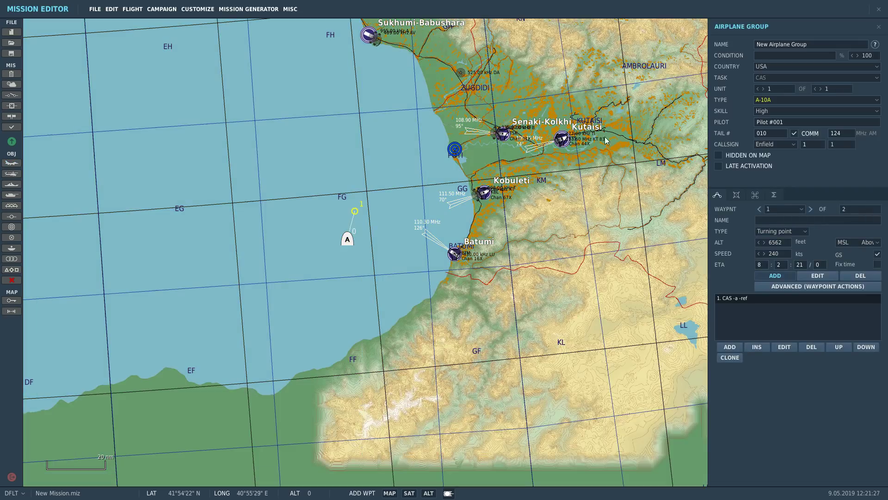
left_click(768, 112)
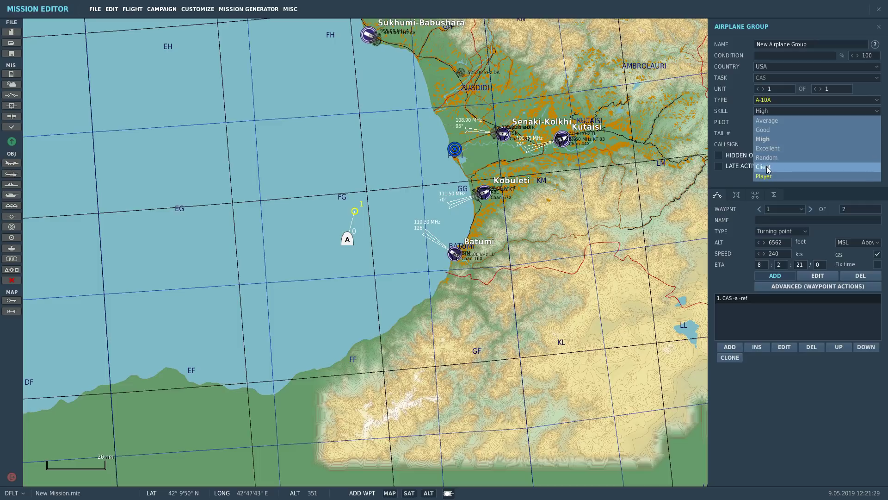
left_click(768, 168)
Save the mission as Kneeboard Test.miz
left_click(99, 10)
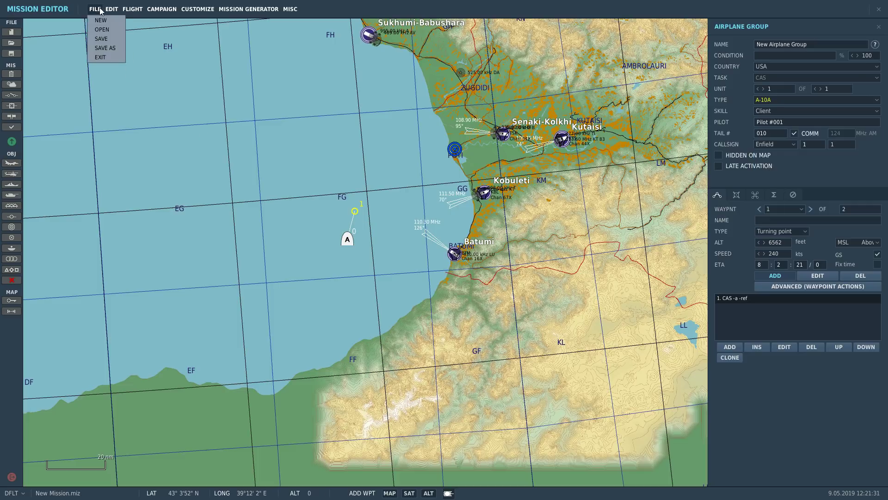
left_click(122, 50)
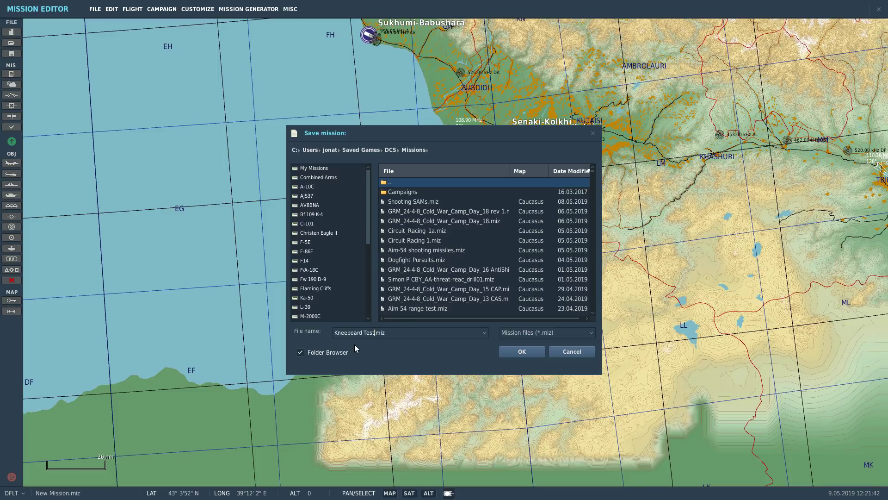
left_click(522, 352)
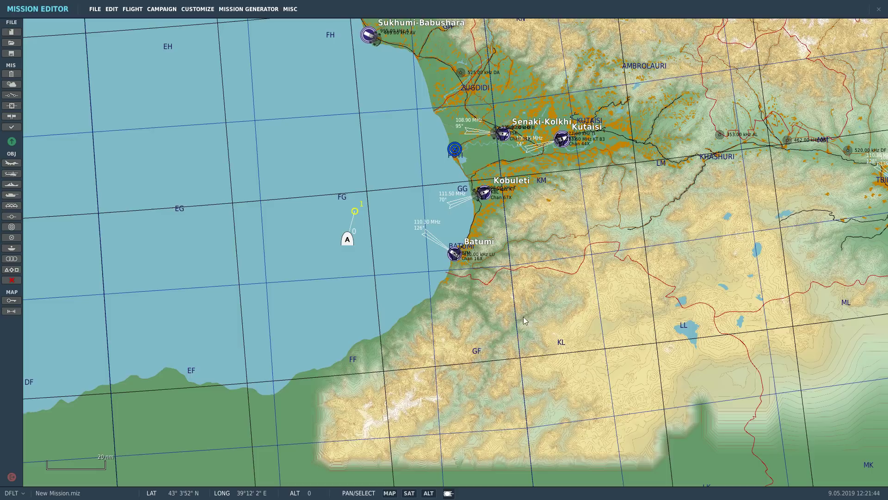
Fly the saved mission as the A-10A pilot and enter the cockpit
left_click(11, 142)
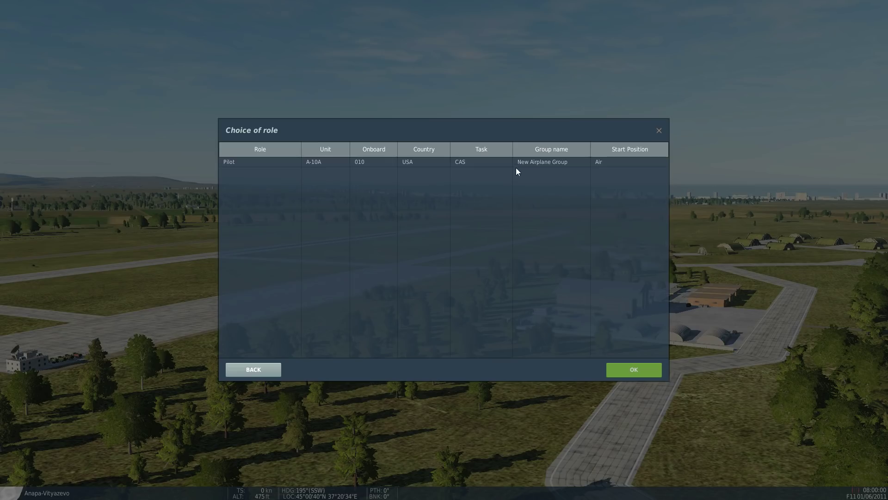
left_click(515, 168)
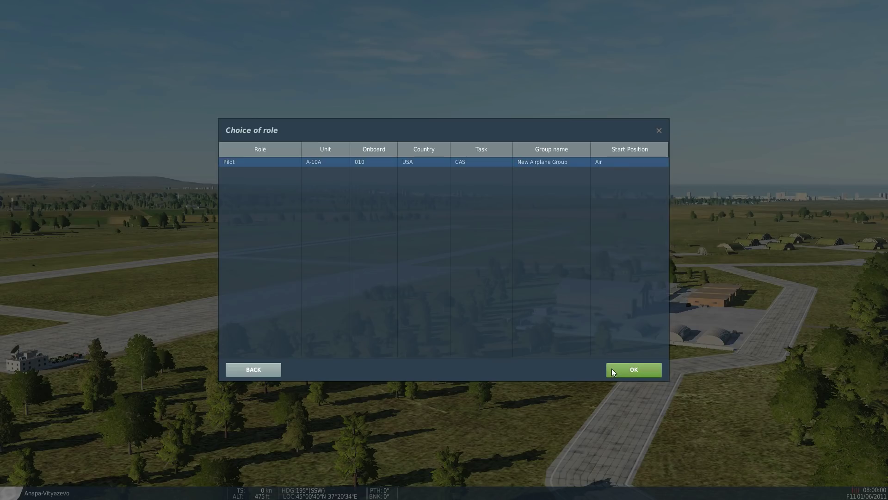
left_click(612, 368)
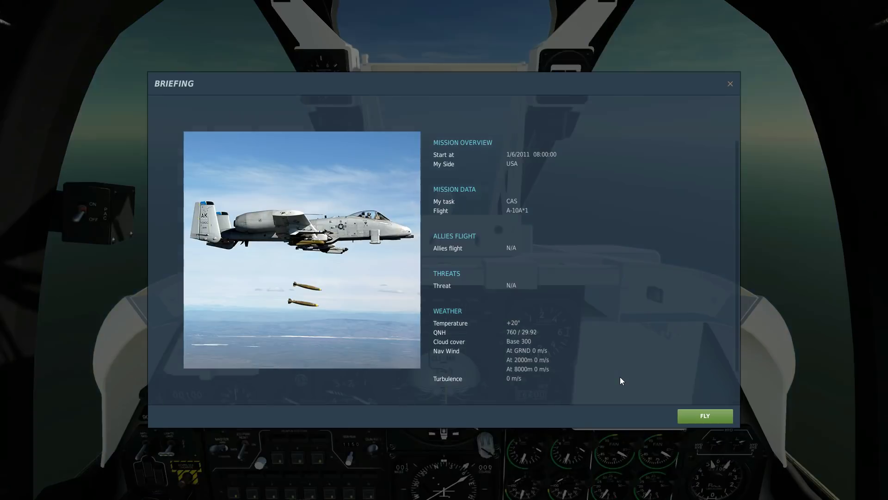
left_click(702, 416)
Pause and check the Kneeboard ON/OFF, Next Page and Previous Page bindings in Controls
key("Escape")
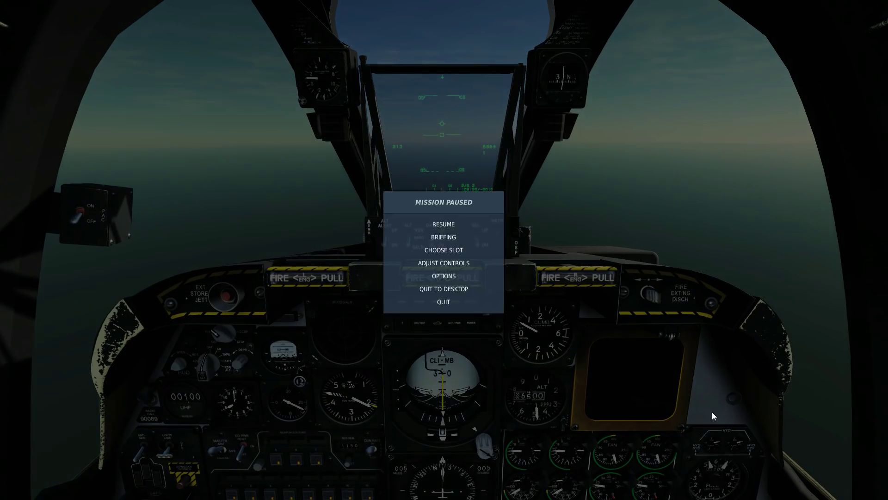
left_click(464, 266)
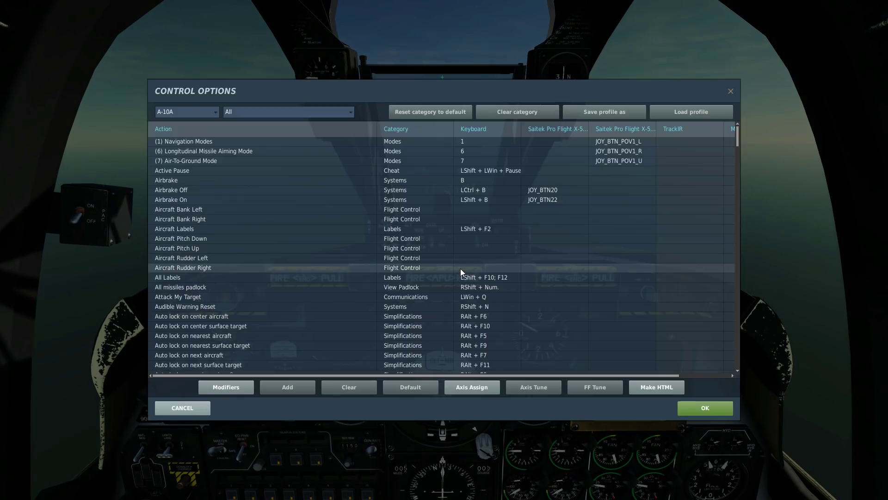
key("shift+k")
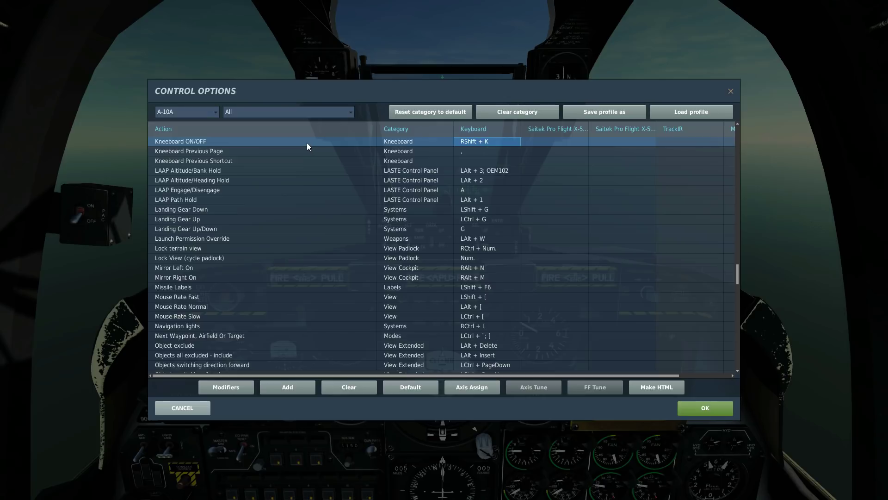
key("Down")
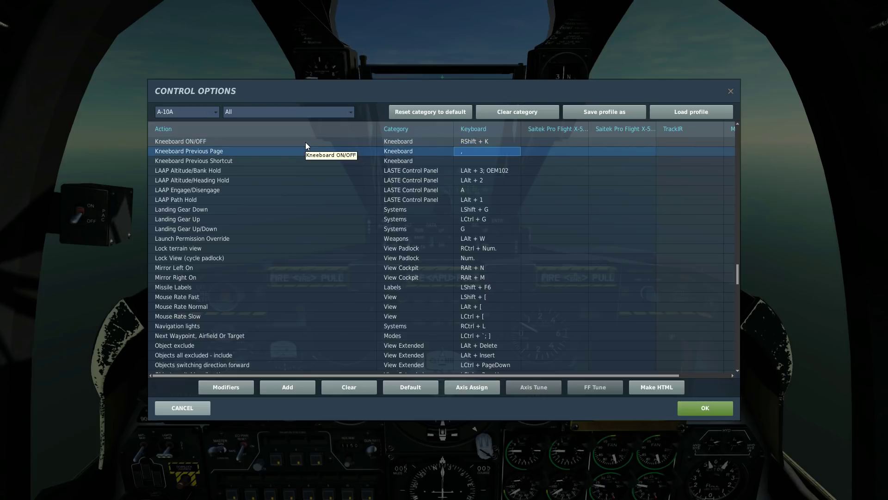
key("period")
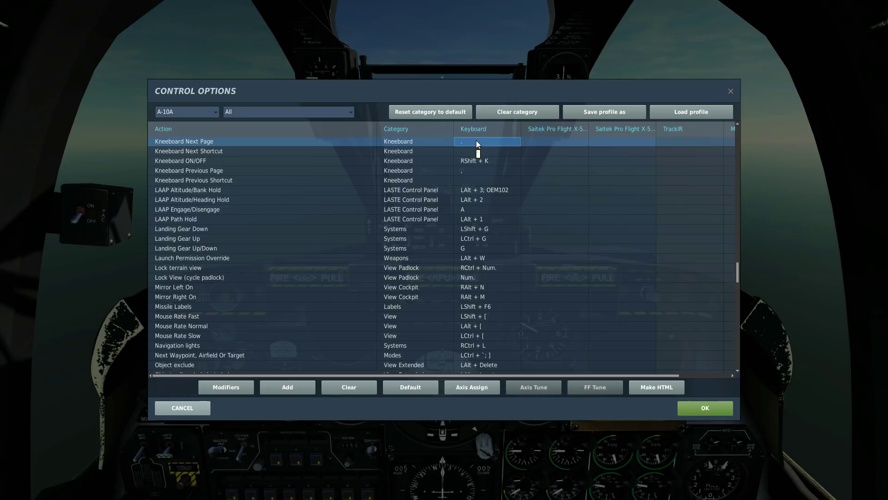
left_click(470, 171)
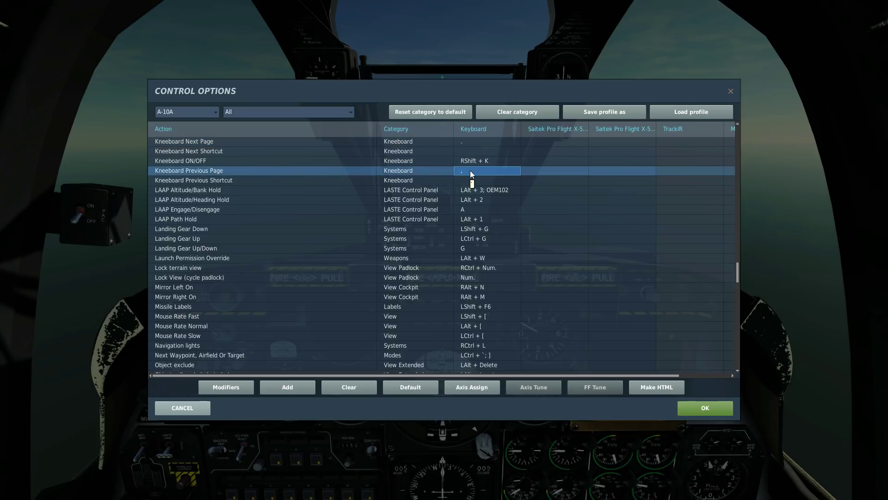
left_click_drag(470, 170, 470, 143)
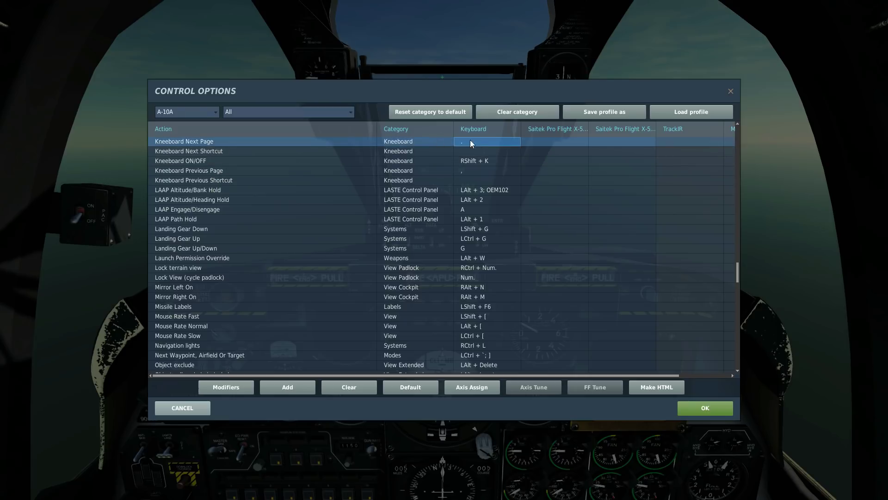
Show the kneeboard, zoom its map out and back in, then flip to the CAP'S KNEE BOARD page
left_click(703, 408)
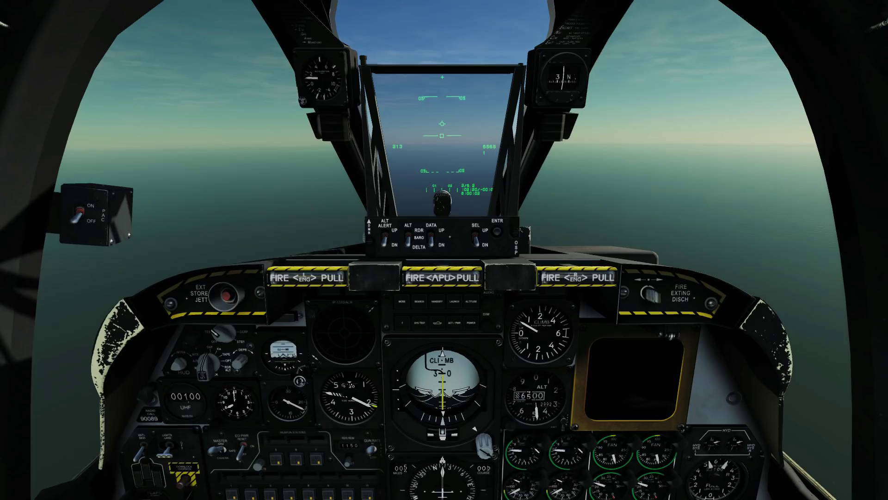
key("shift+k")
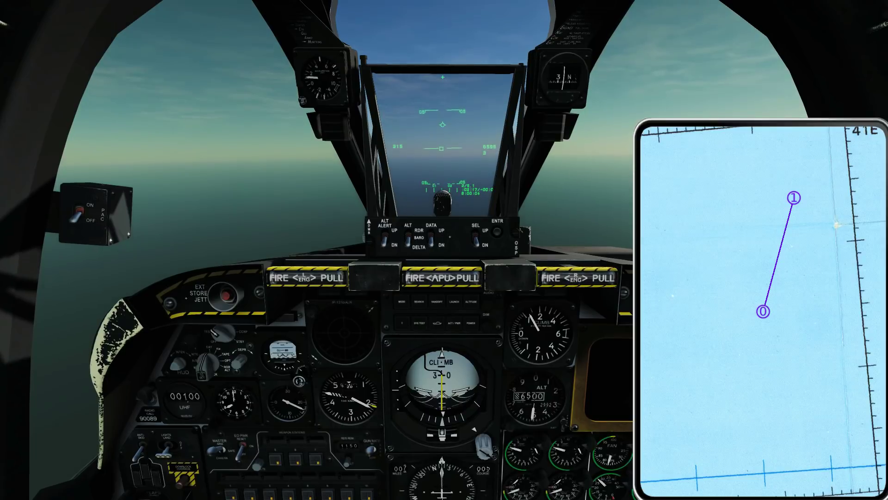
key("bracketright")
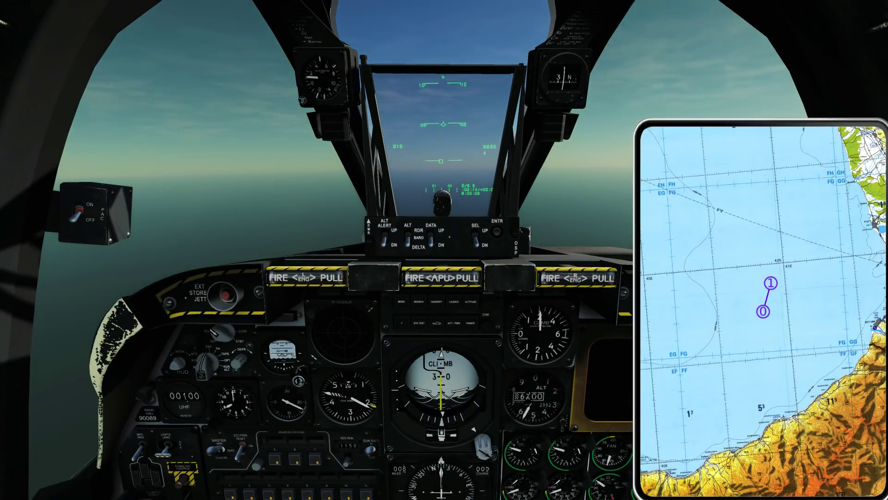
key("bracketright")
key("bracketright")
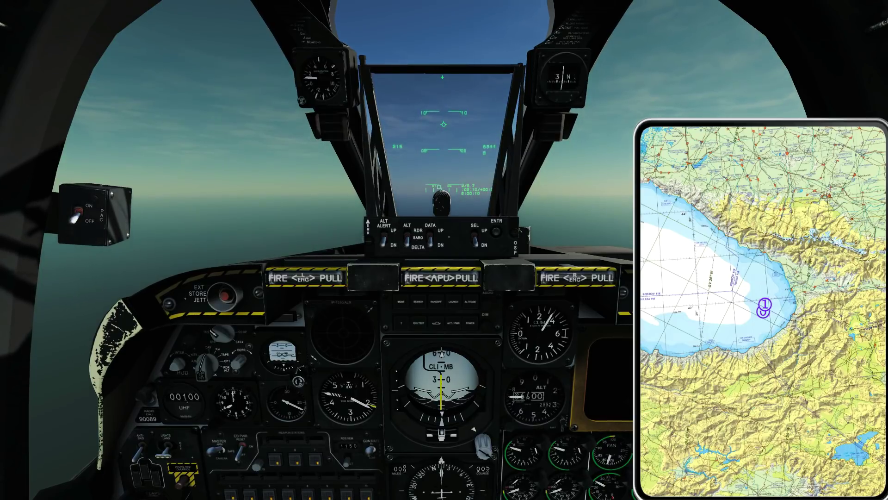
key("bracketleft")
key("bracketleft")
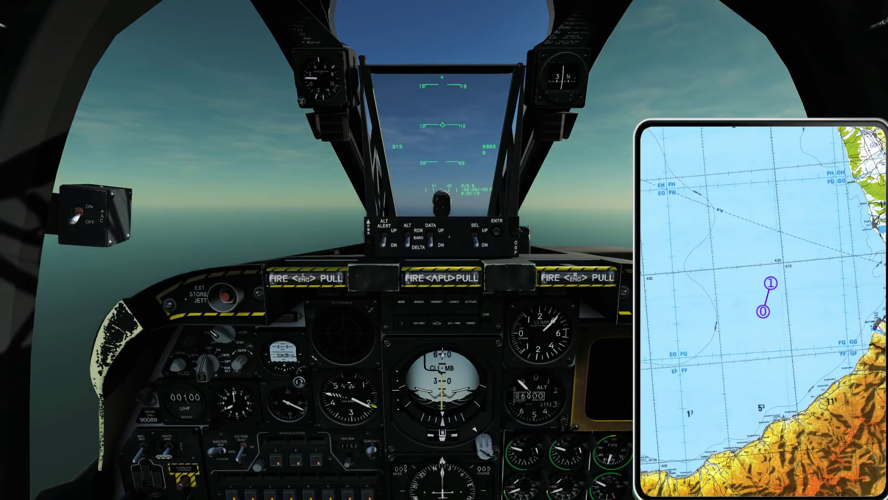
key("bracketleft")
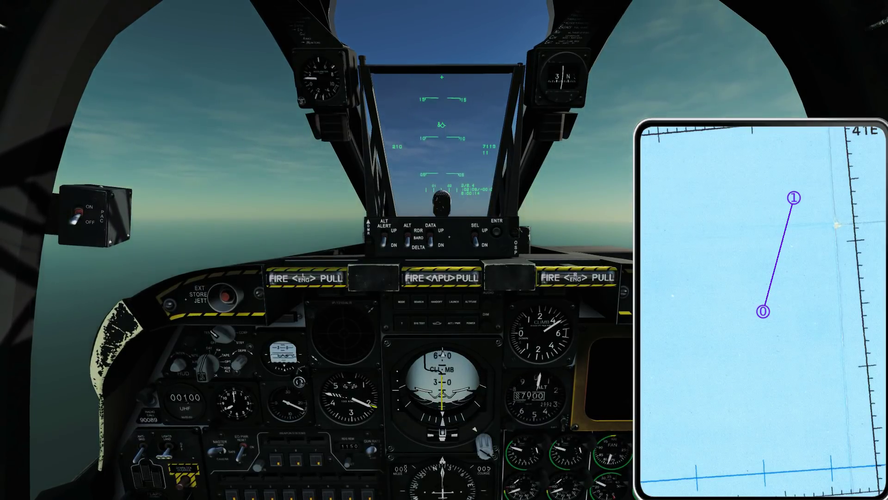
key("bracketleft")
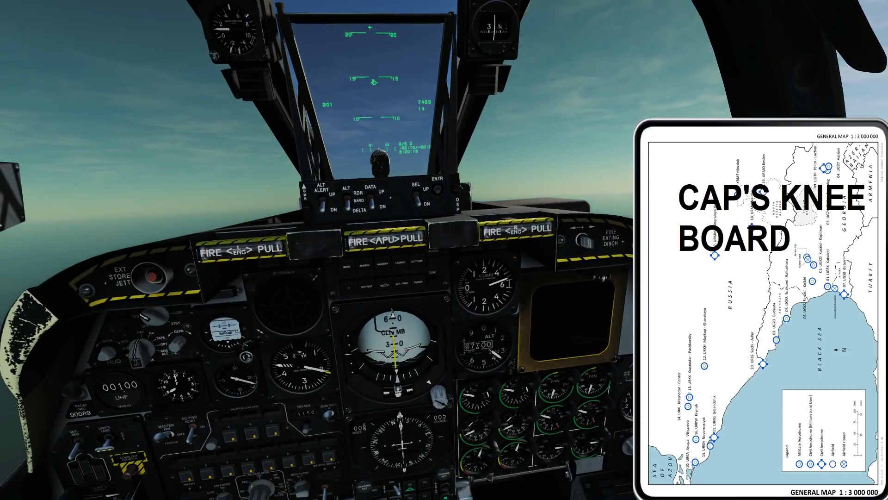
key("Escape")
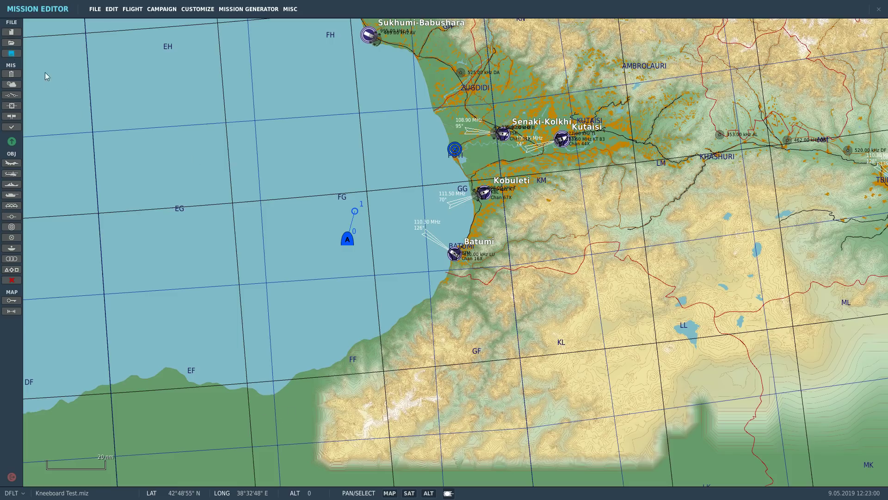
Exit the Mission Editor, then copy and paste the Cap image and rename the duplicate Cap 2
left_click(95, 9)
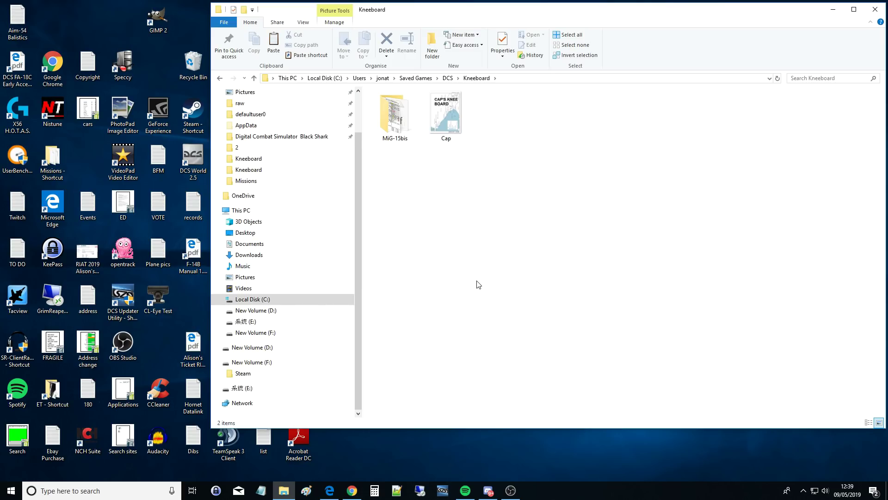
left_click(446, 118)
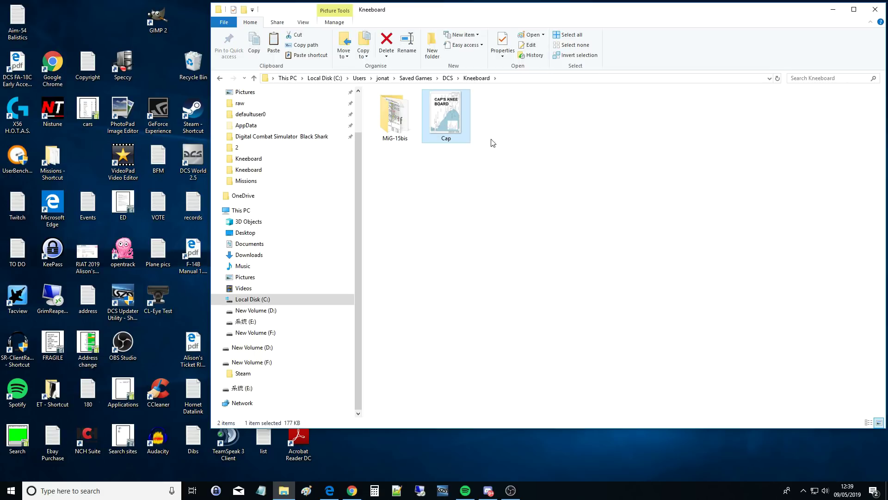
key("ctrl+c")
key("ctrl+v")
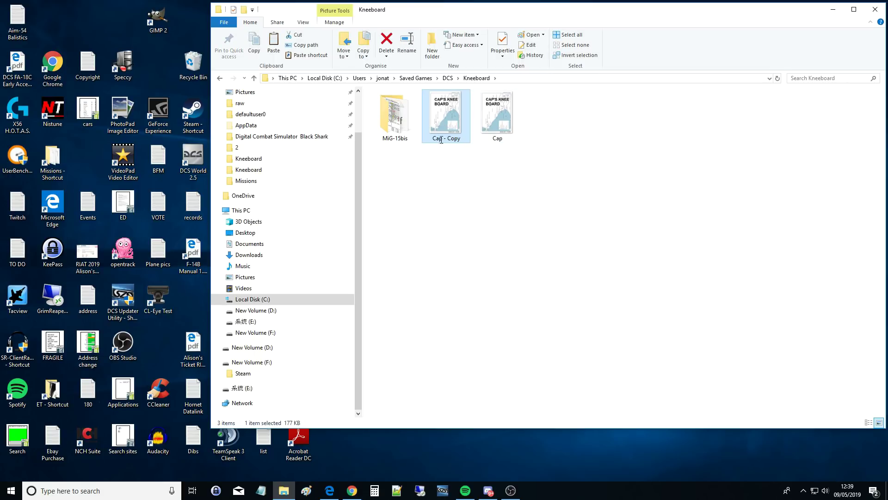
left_click_drag(441, 139, 455, 142)
type("2")
left_click(446, 182)
left_click(307, 490)
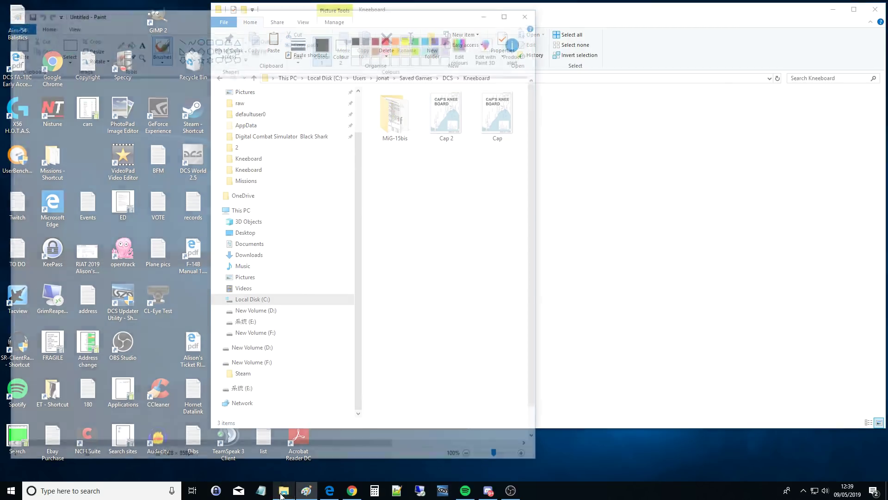
Open the Cap 2 image in Paint
left_click(406, 310)
mouse_move(446, 116)
left_mouse_down()
mouse_move(206, 224)
mouse_move(146, 266)
left_mouse_up()
left_click(145, 12)
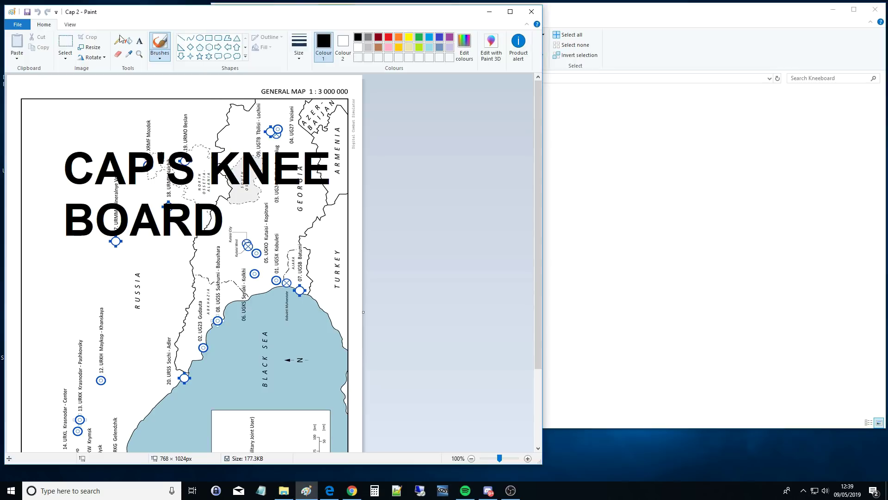
Add MISSION / SPECIFIC beneath the title, save the page, and close Paint
left_click(139, 41)
left_click_drag(55, 249, 331, 440)
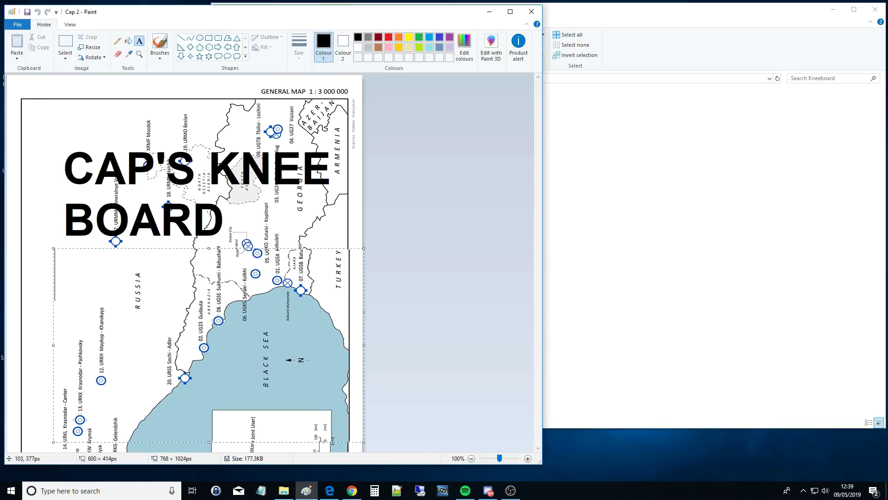
type("MISSION")
key("Return")
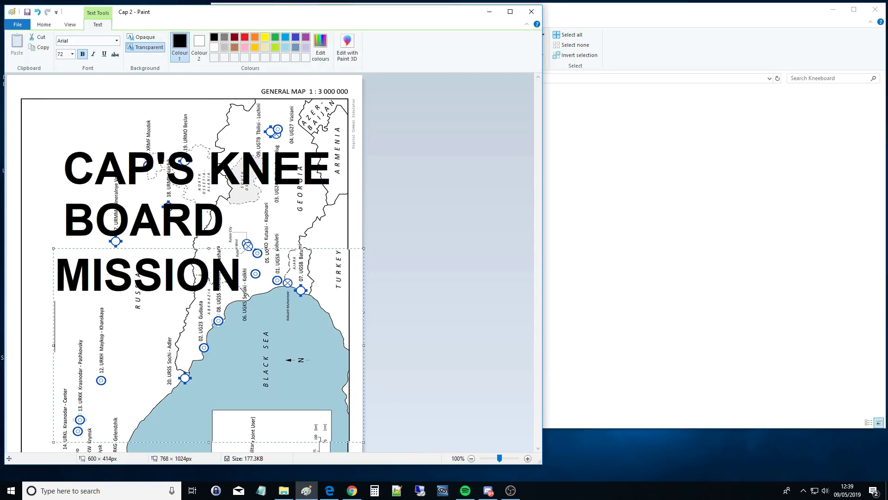
type("SPECIFIC")
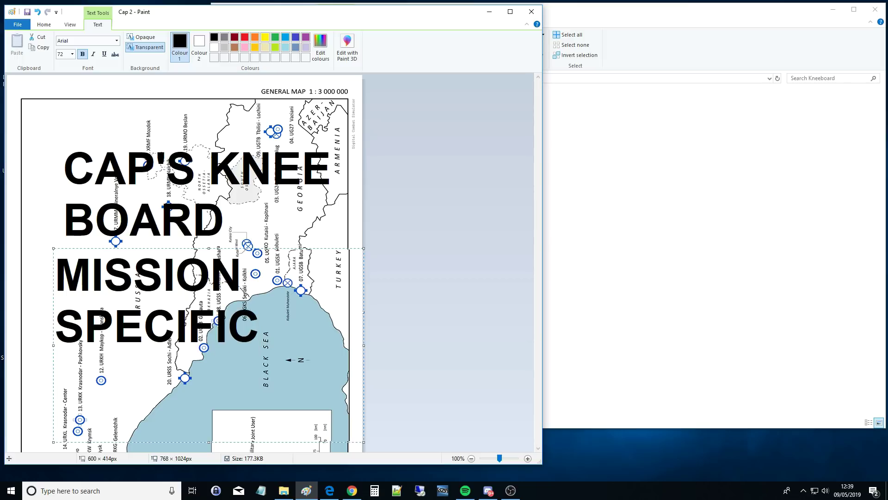
left_click(243, 221)
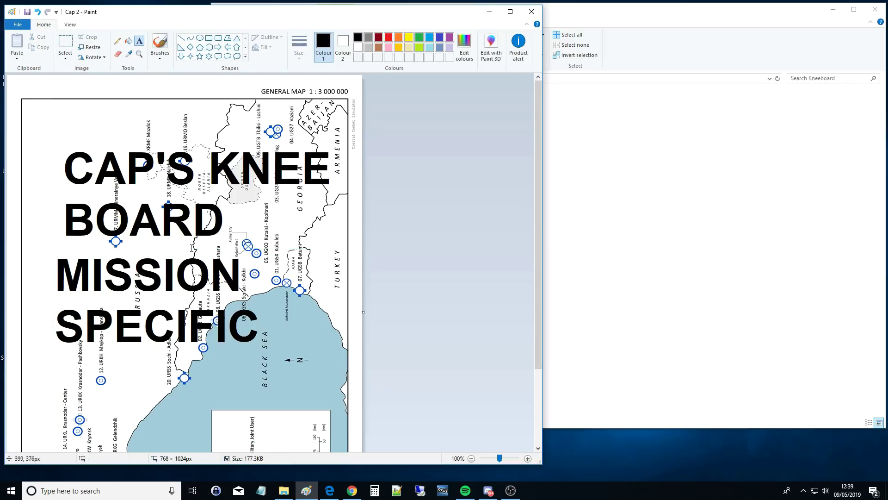
left_click(27, 11)
left_click(532, 12)
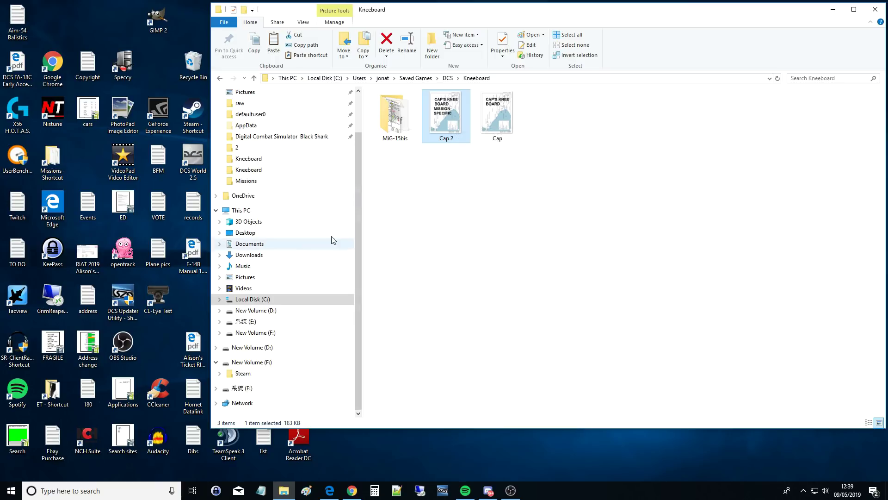
Open Kneeboard Test.miz from DCS\Missions in WinRAR archiver without making WinRAR the default
left_click(447, 78)
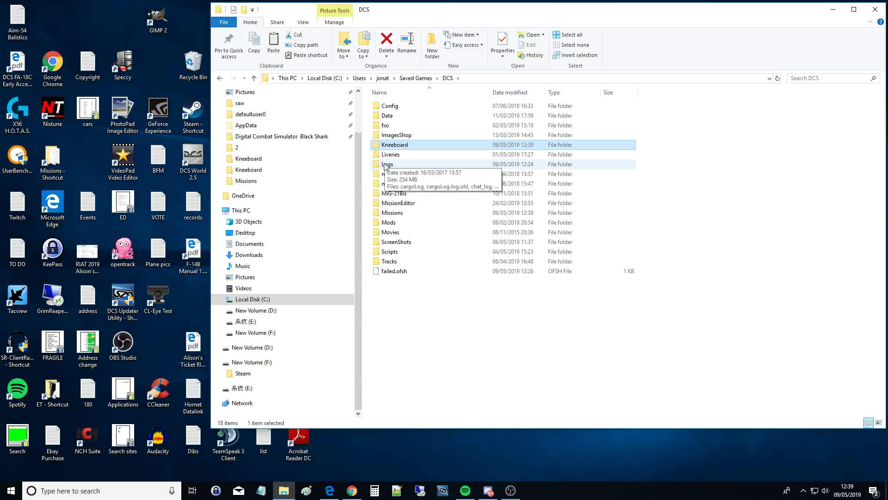
double_click(399, 213)
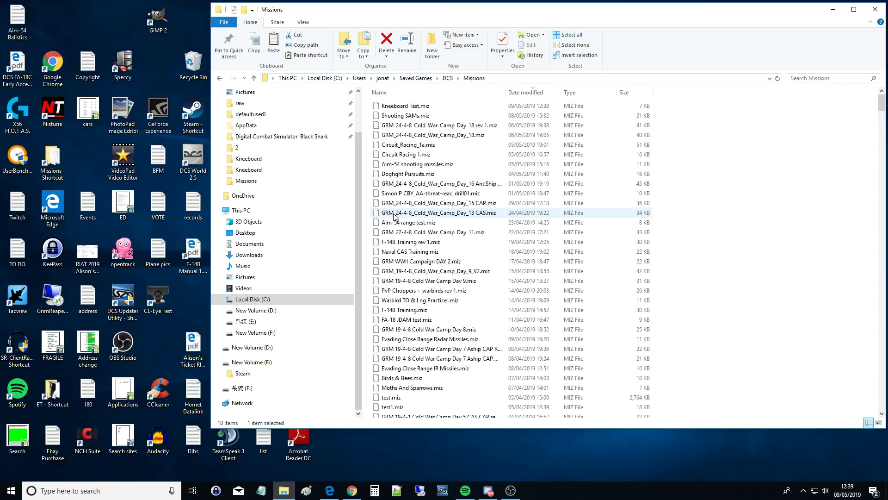
left_click(413, 107)
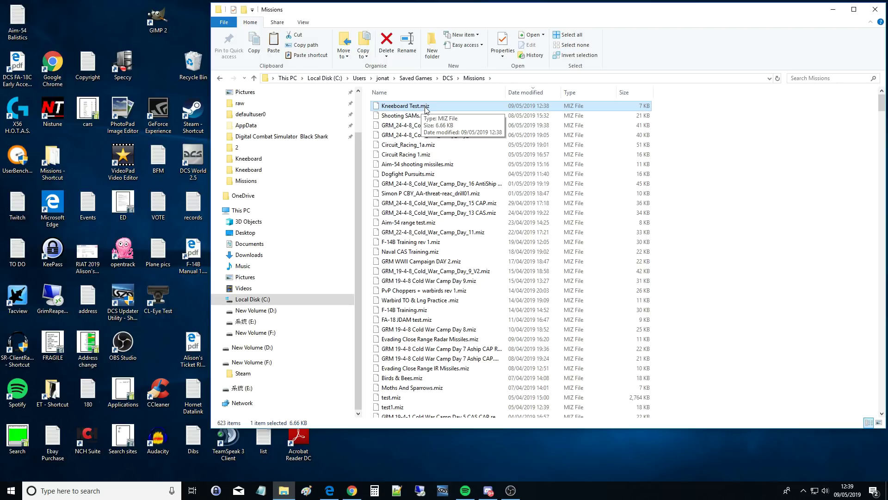
right_click(411, 108)
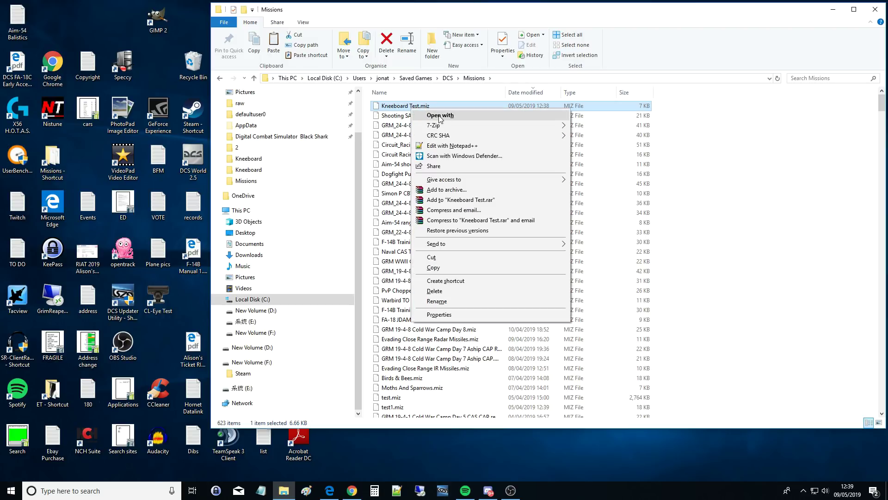
left_click(441, 119)
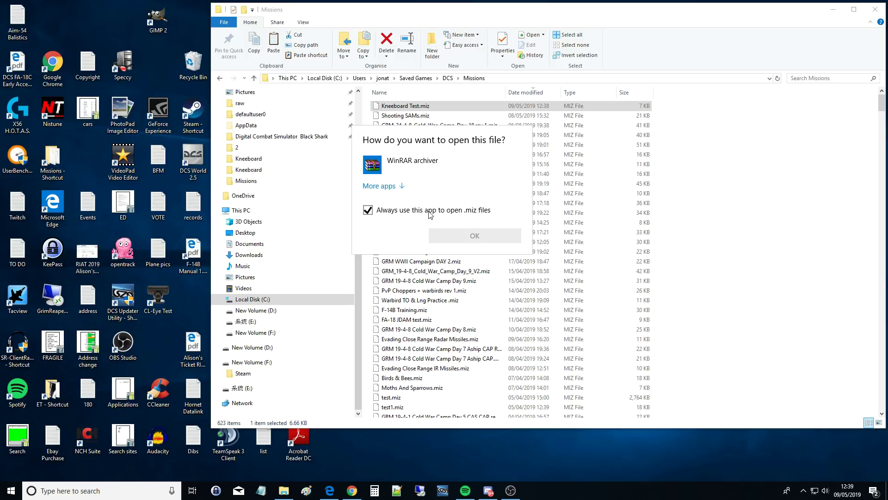
left_click(429, 212)
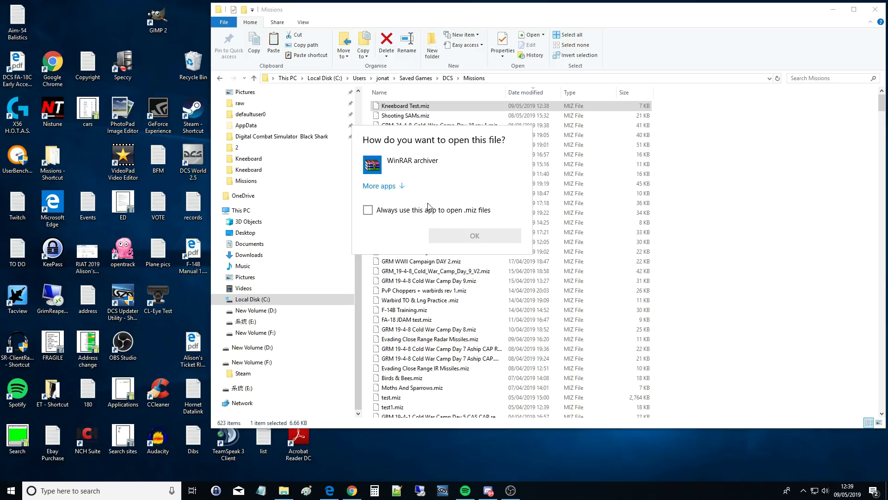
left_click(420, 166)
left_click(477, 237)
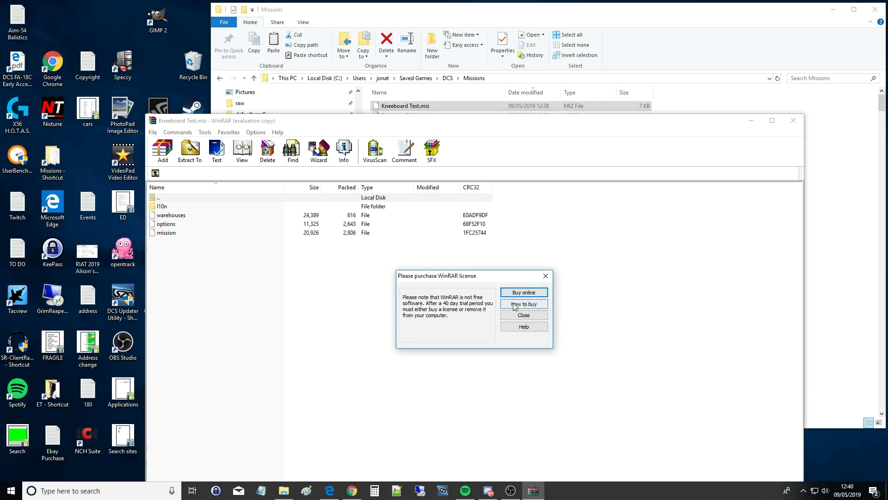
Dismiss the WinRAR reminder and create a KNEEBOARD folder in the Kneeboard Test archive
left_click(518, 316)
left_click_drag(462, 121, 326, 50)
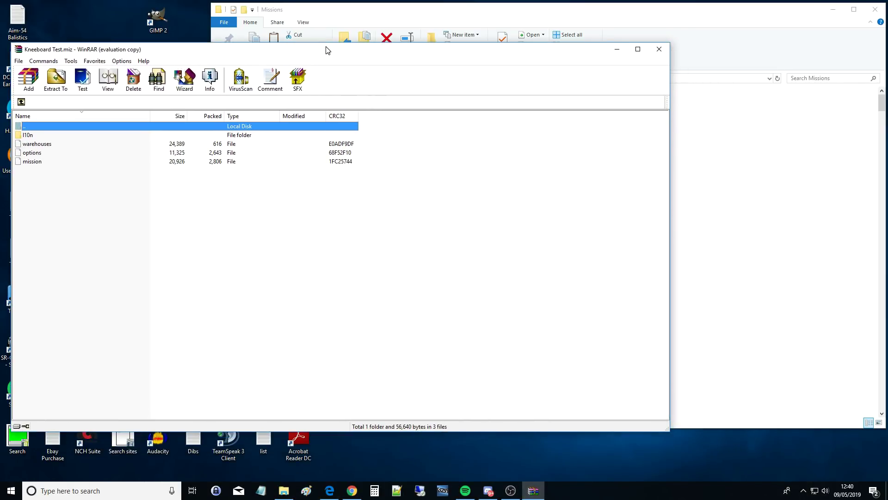
left_click(762, 203)
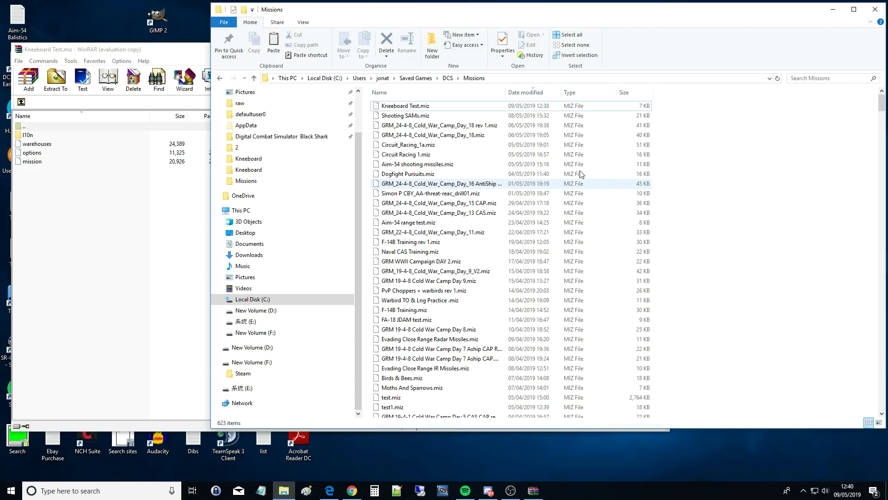
right_click(85, 241)
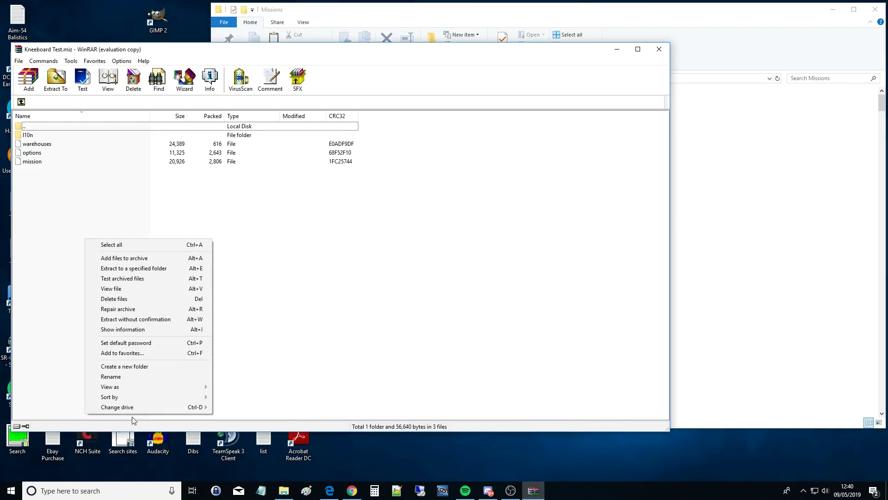
left_click(115, 367)
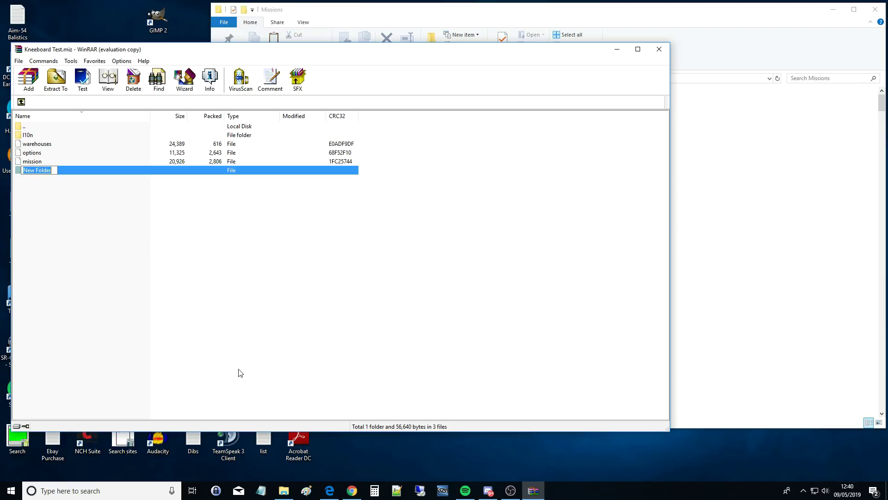
type("KNEEBOARD")
key("Return")
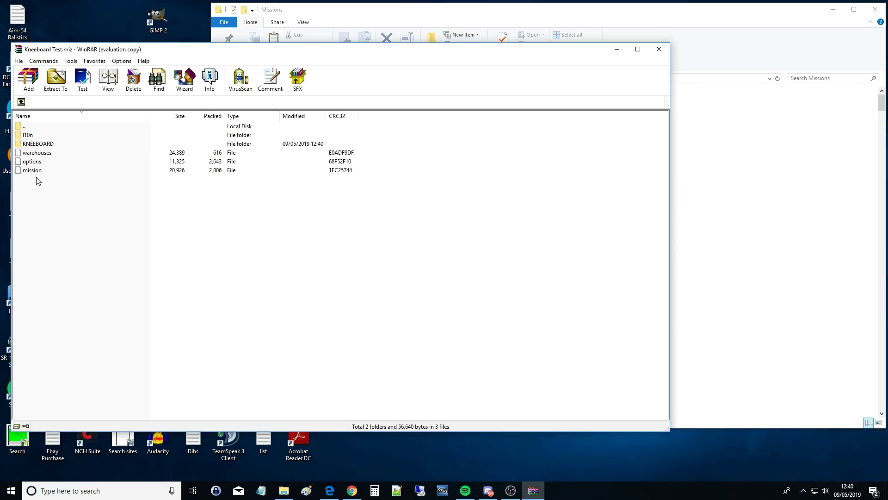
Inside KNEEBOARD, create an IMAGES subfolder and open it
double_click(37, 147)
right_click(100, 225)
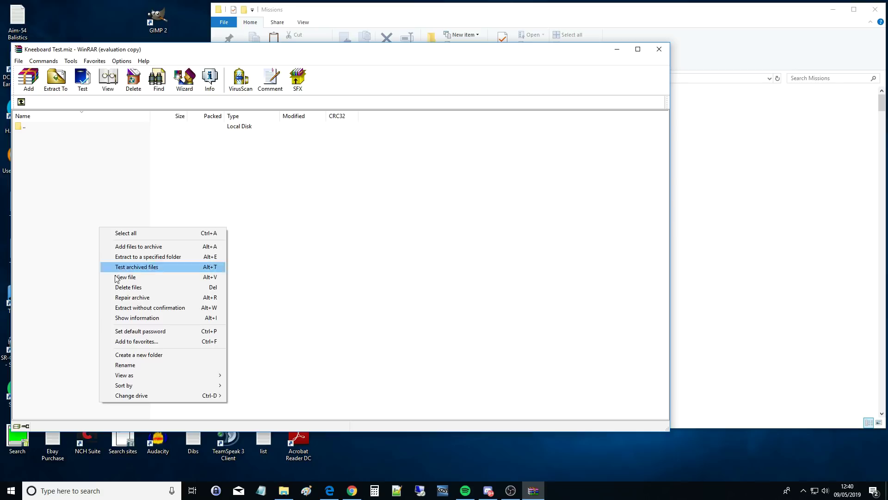
left_click(132, 356)
type("IMAGES")
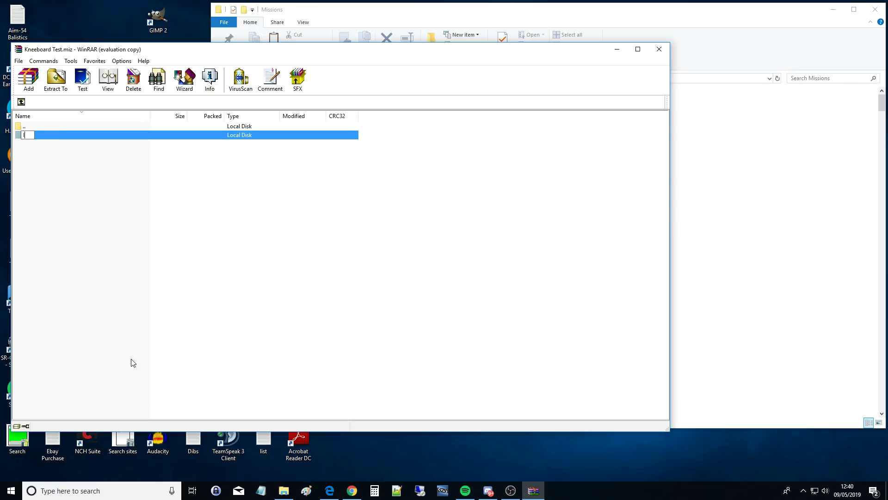
left_click(31, 158)
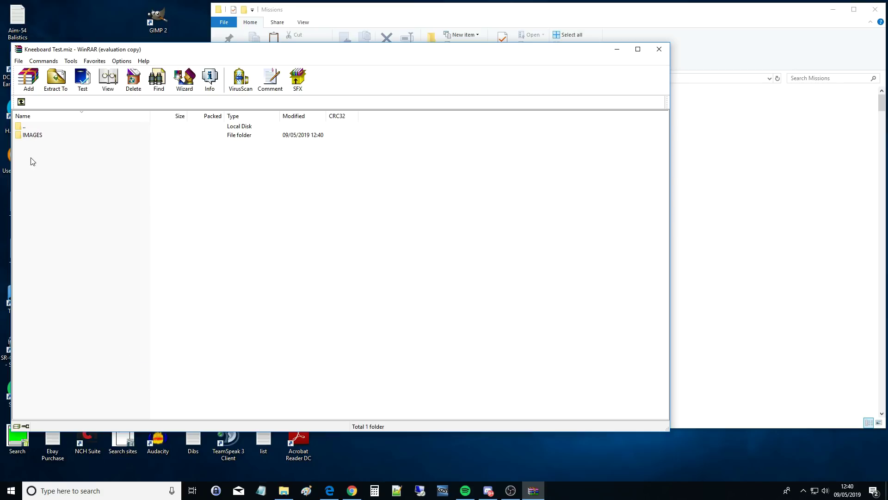
double_click(34, 136)
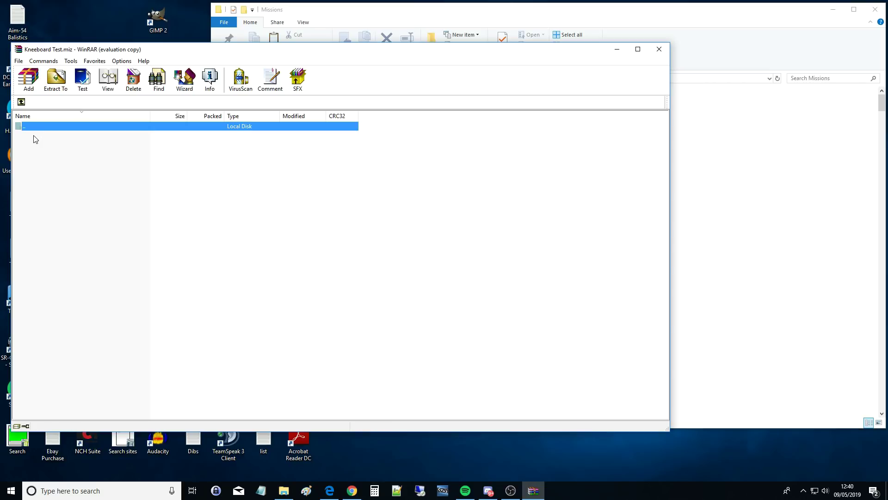
left_click(719, 248)
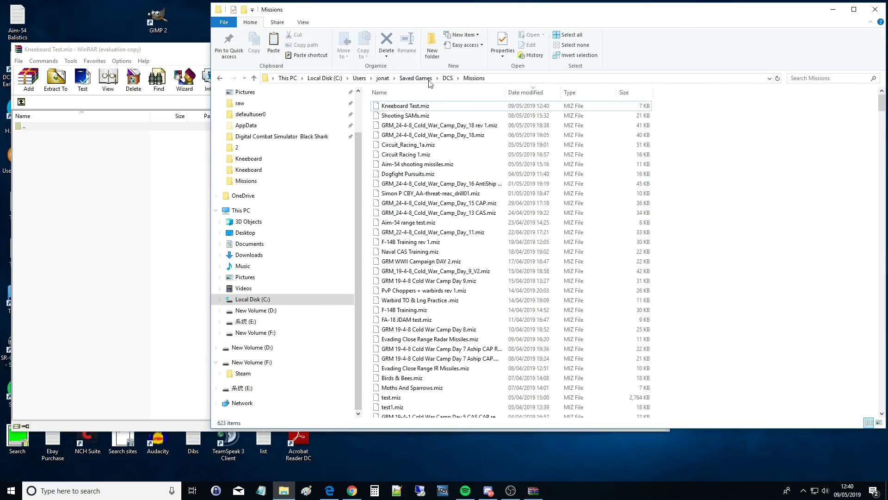
Copy Cap 2.png from the global Kneeboard folder into the archive's IMAGES folder and check it
left_click(448, 78)
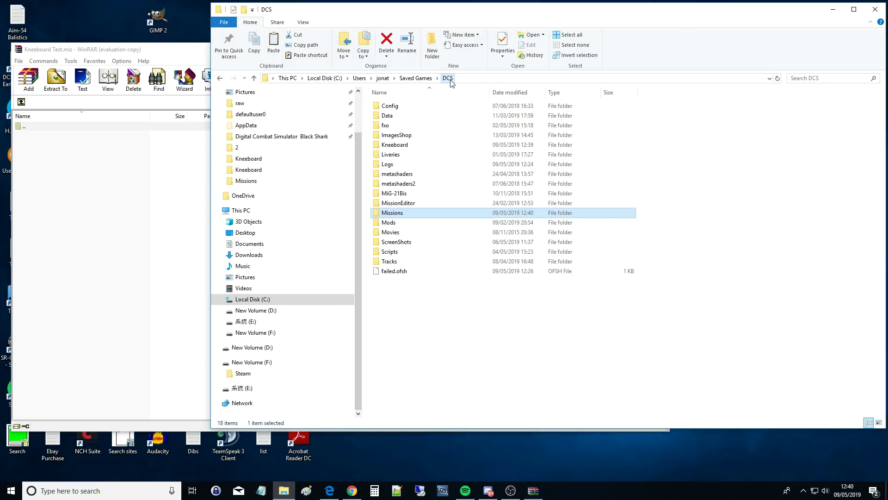
double_click(397, 145)
left_click(448, 128)
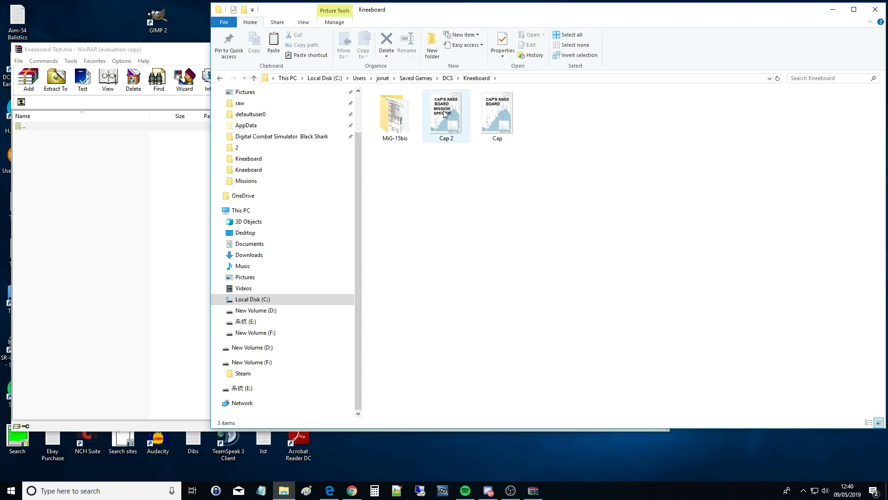
left_click_drag(445, 114, 76, 194)
left_click(350, 325)
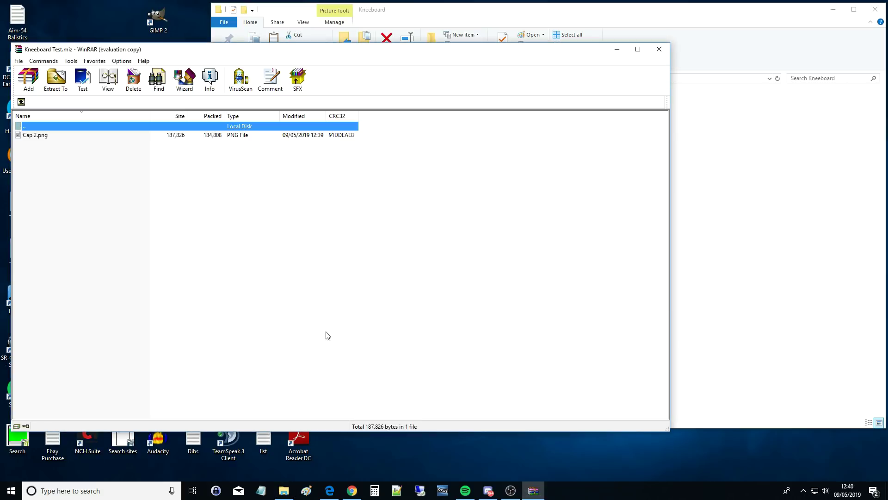
double_click(44, 135)
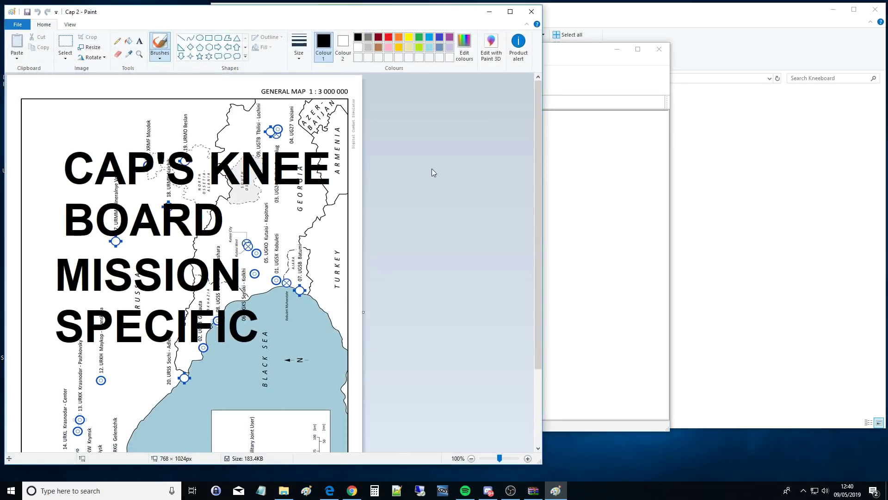
left_click(531, 12)
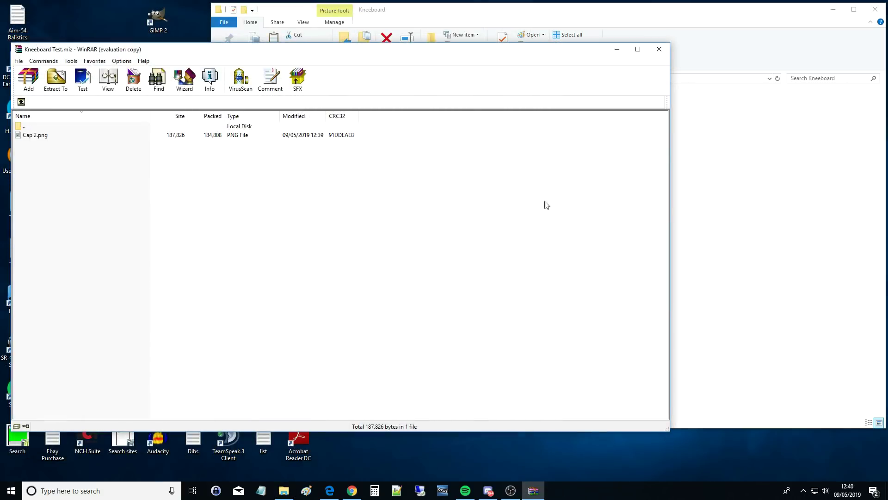
Close the archive and permanently delete Cap 2 from the global Kneeboard folder
left_click(659, 49)
left_click(452, 139)
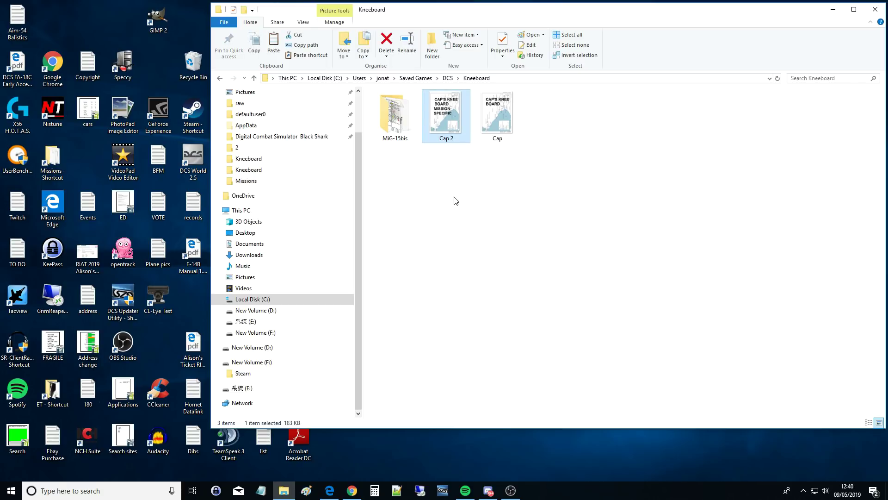
key("shift+Delete")
key("Return")
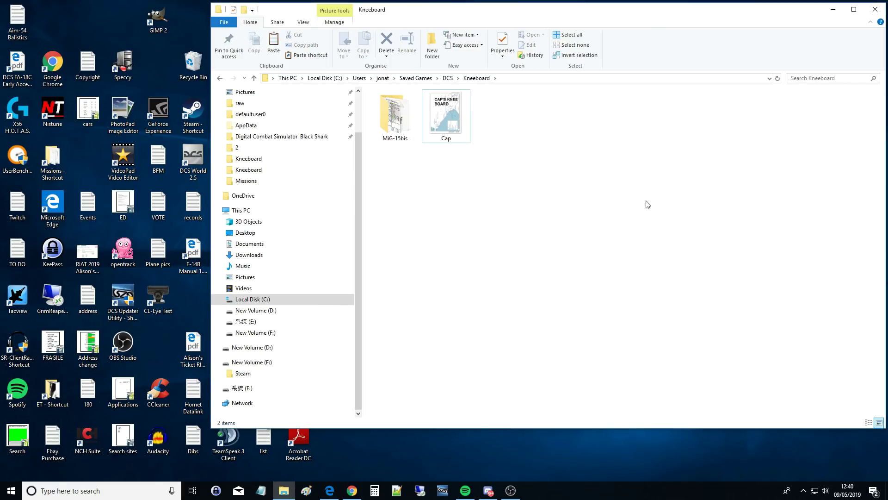
left_click(832, 11)
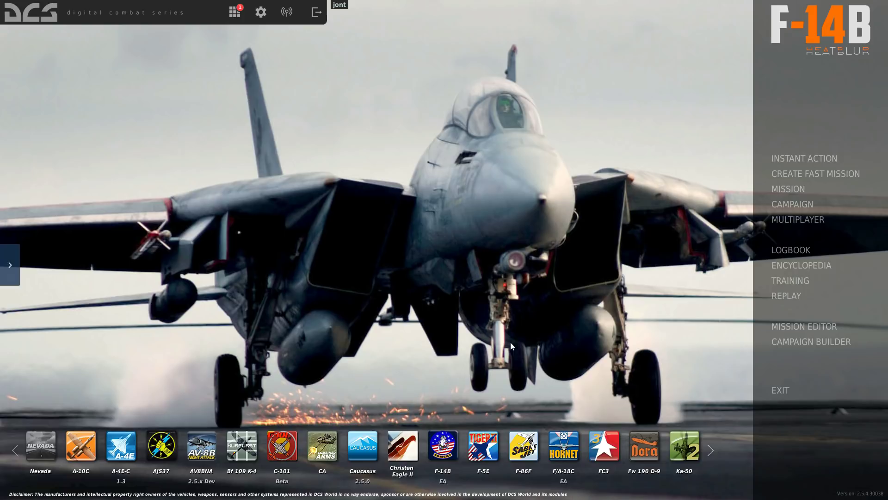
Open Kneeboard Test.miz in the Mission Editor and start it from the briefing
left_click(805, 328)
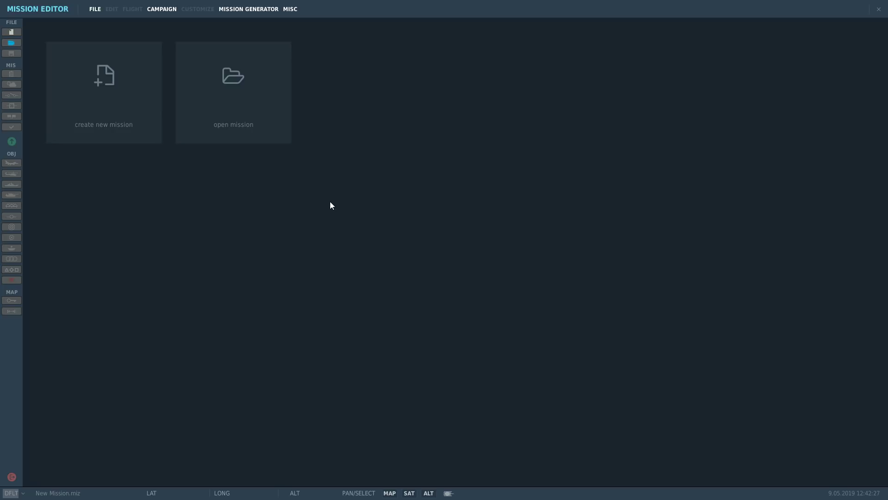
key("ctrl+o")
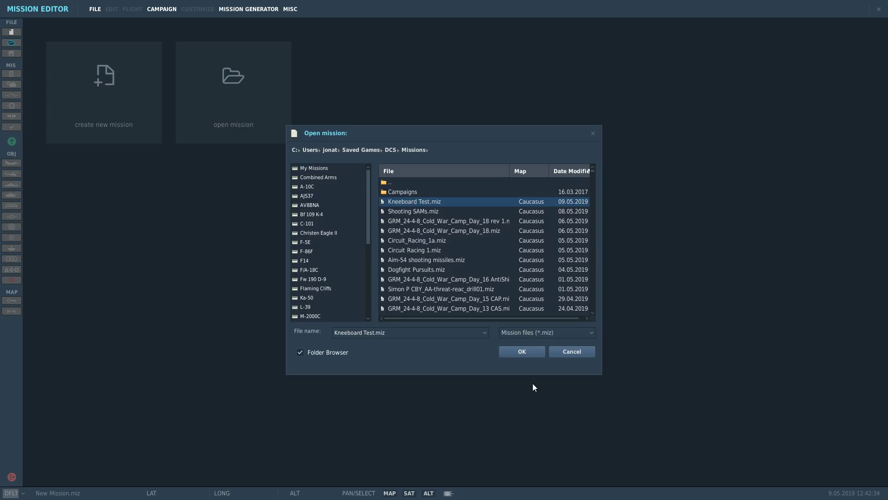
left_click(529, 355)
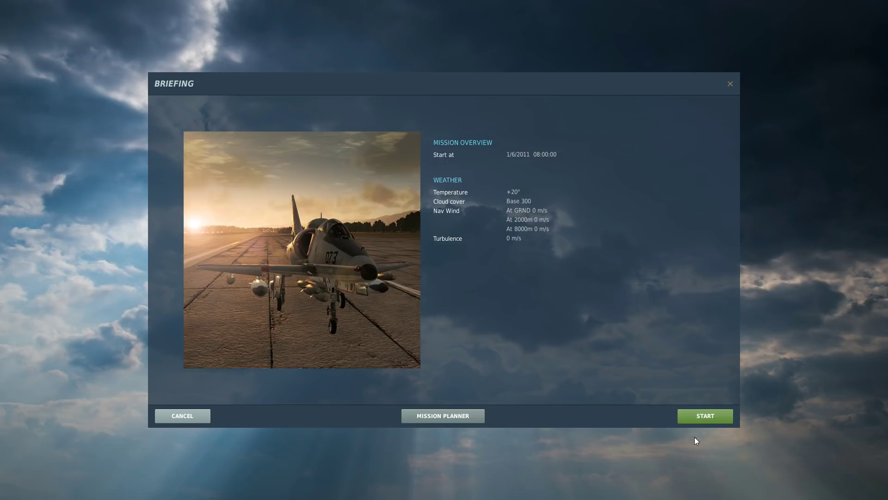
left_click(705, 420)
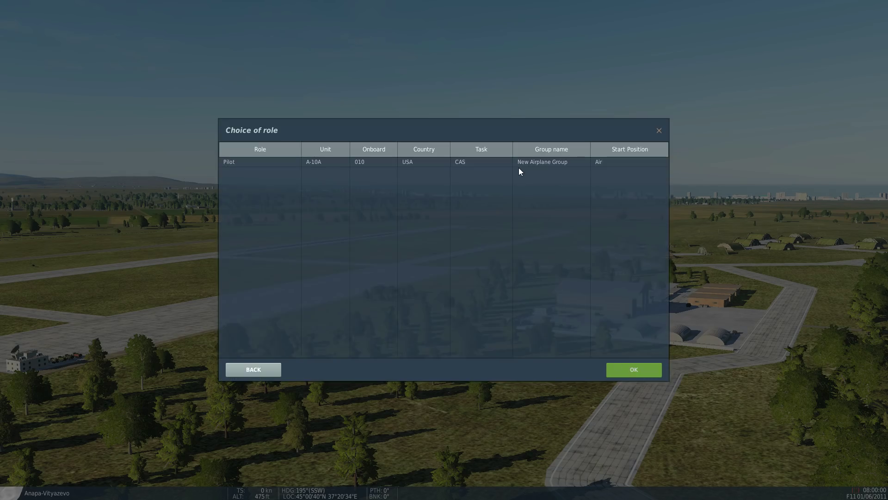
Fly as the A-10A pilot and page the kneeboard to the MISSION SPECIFIC page
left_click(519, 169)
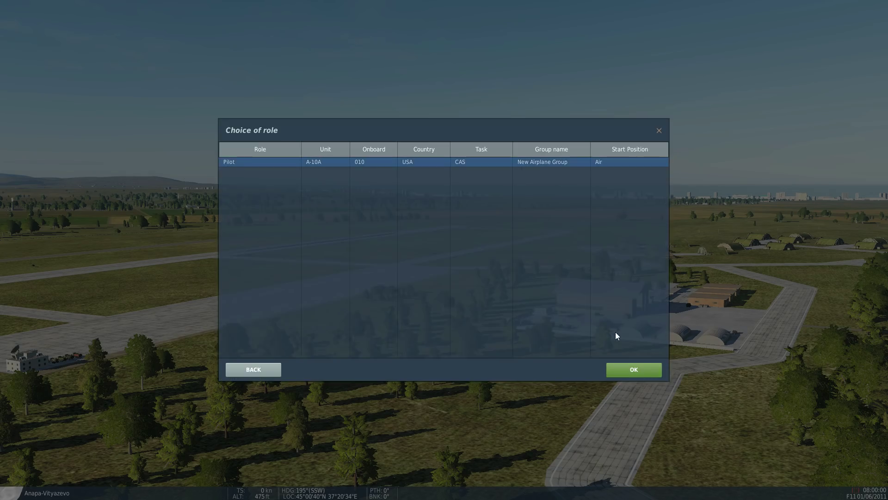
left_click(642, 371)
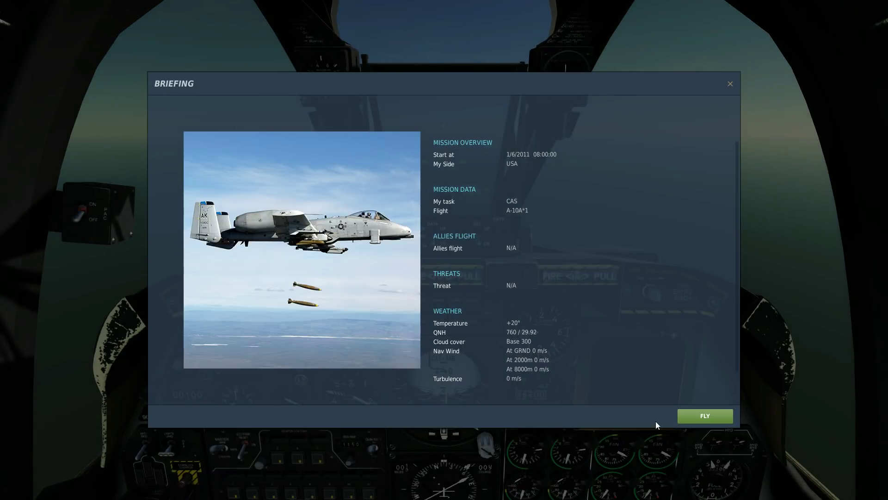
left_click(704, 419)
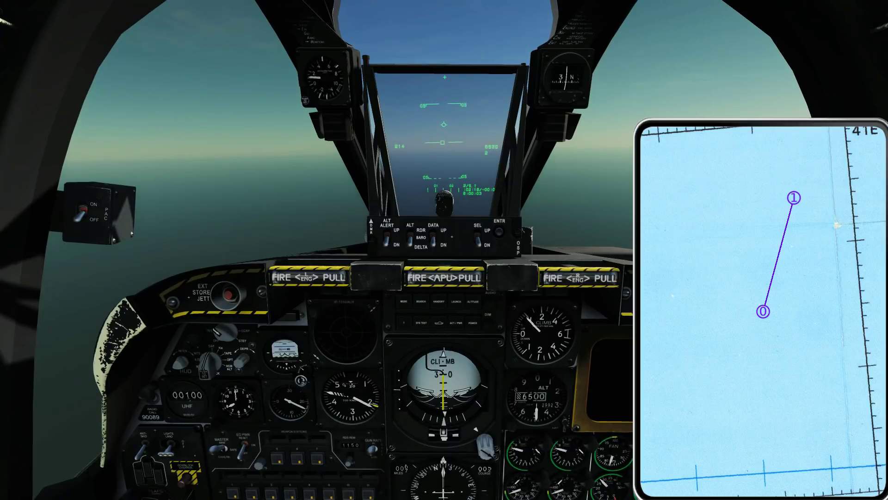
key("bracketright")
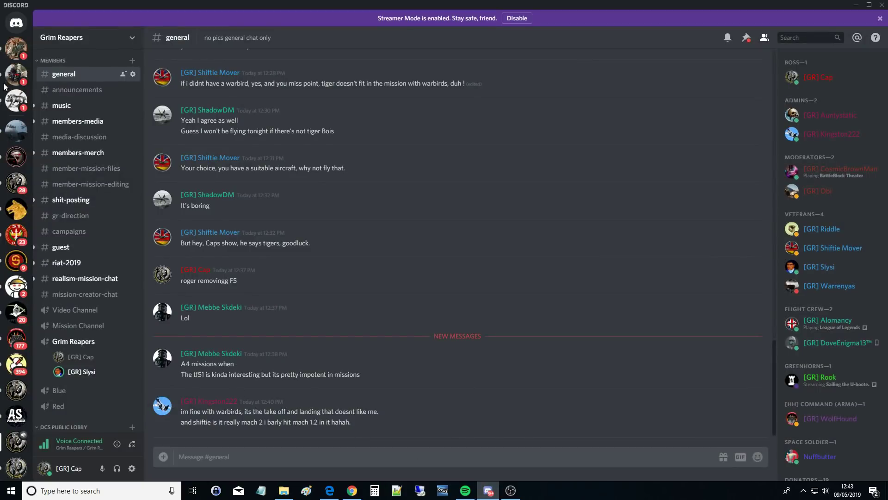
Search Bing for 'dcs' in Edge and dismiss the location permission notice
key("alt+Tab")
type("dcs")
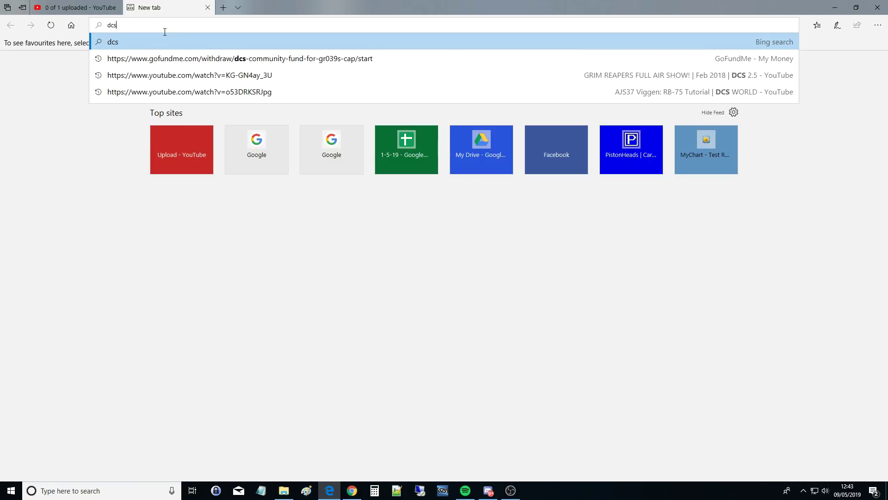
key("Return")
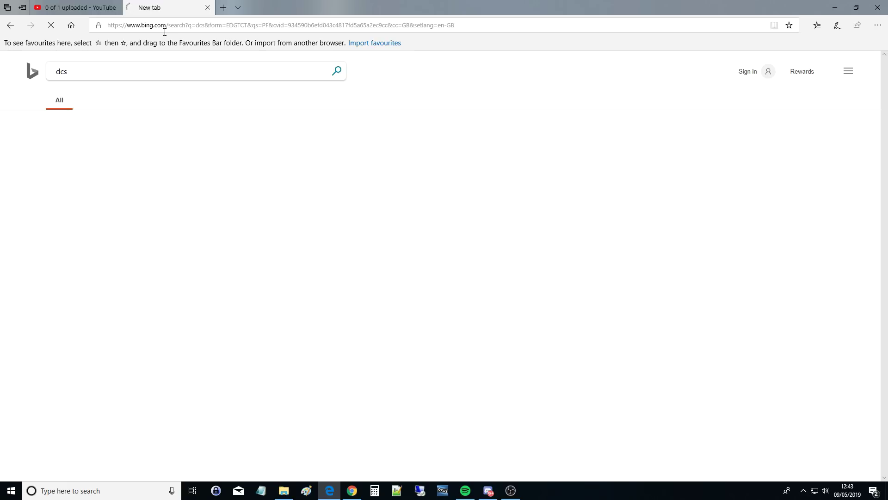
left_click(168, 28)
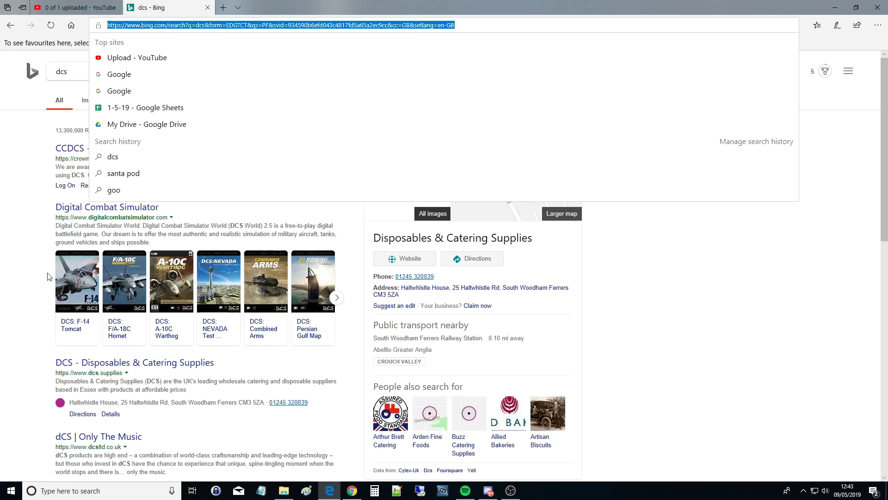
left_click(69, 210)
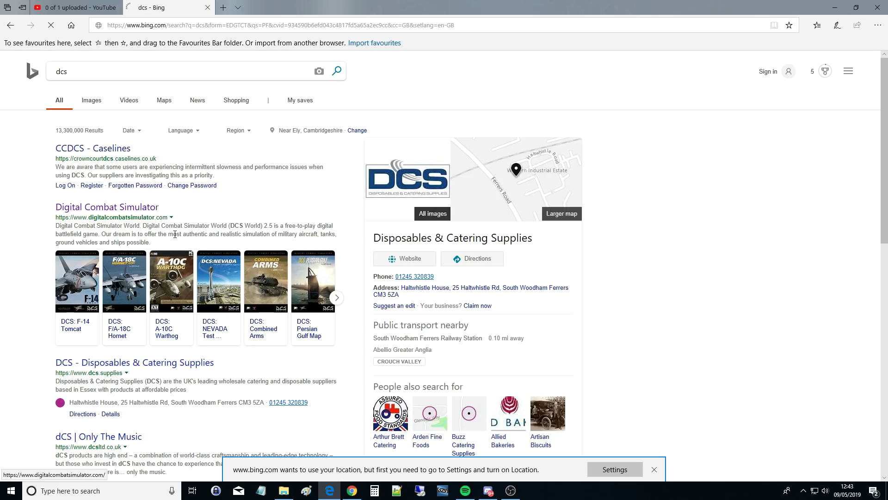
left_click(654, 469)
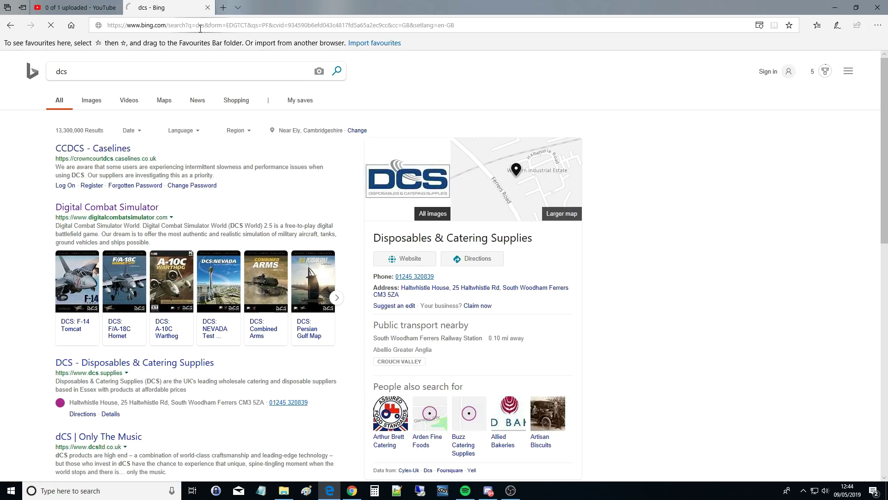
Go to the Downloads > User Files section of digitalcombatsimulator.com
left_click(143, 206)
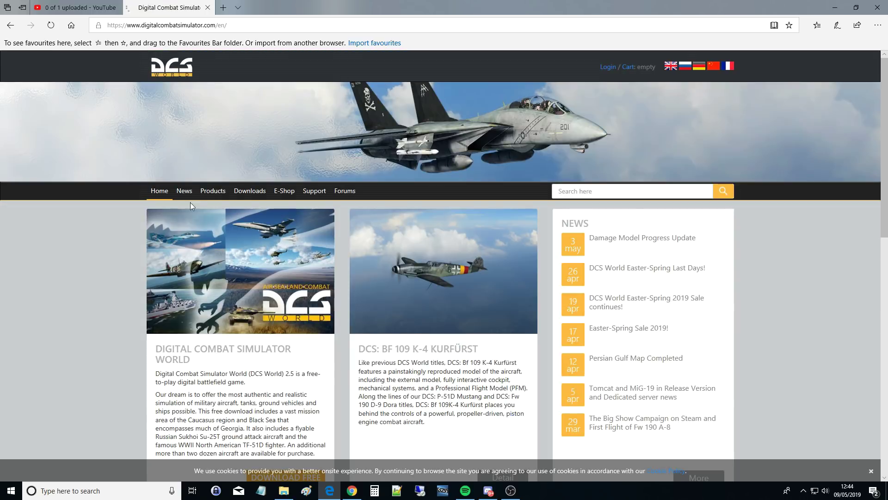
mouse_move(240, 193)
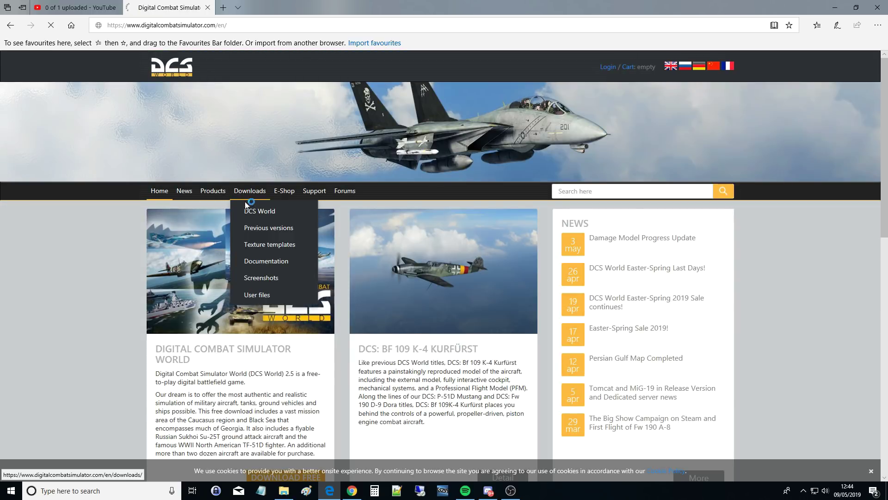
left_click(262, 228)
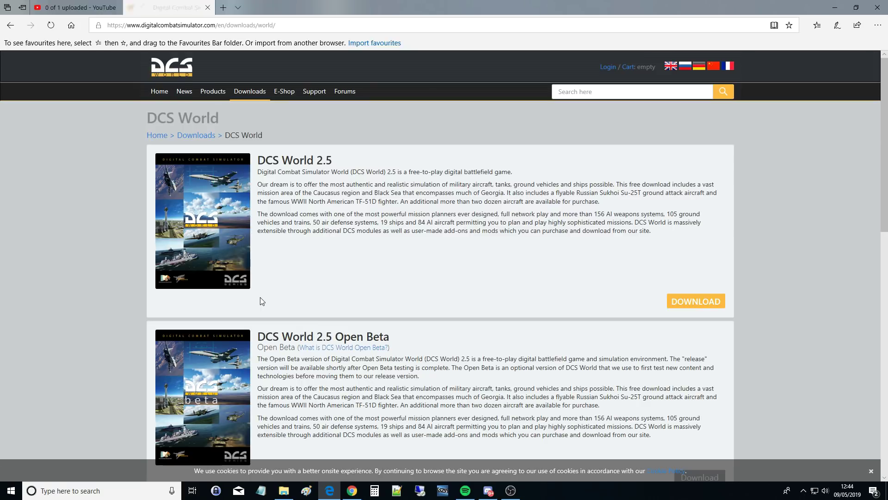
mouse_move(250, 91)
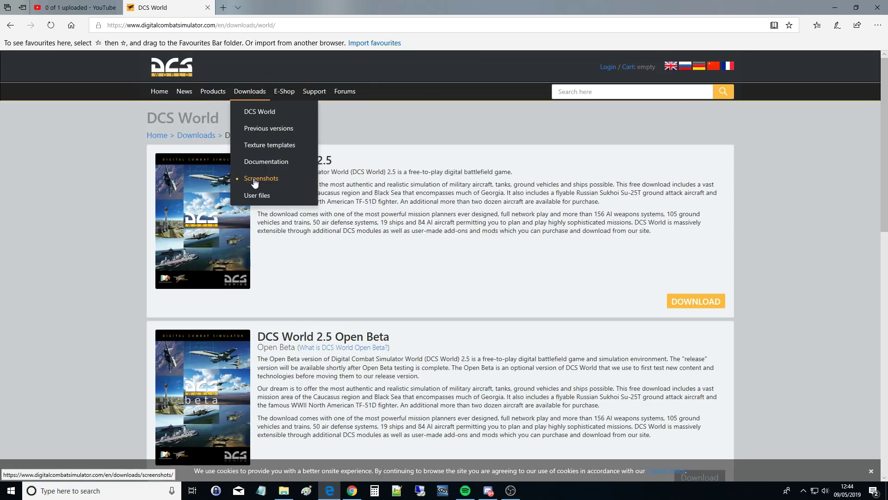
left_click(263, 198)
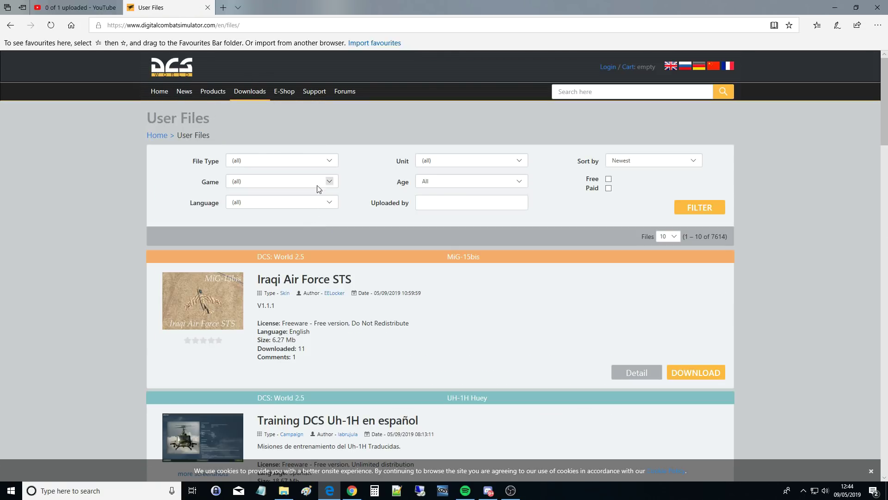
Filter the user files to File Type Document, showing 416 results
left_click(329, 161)
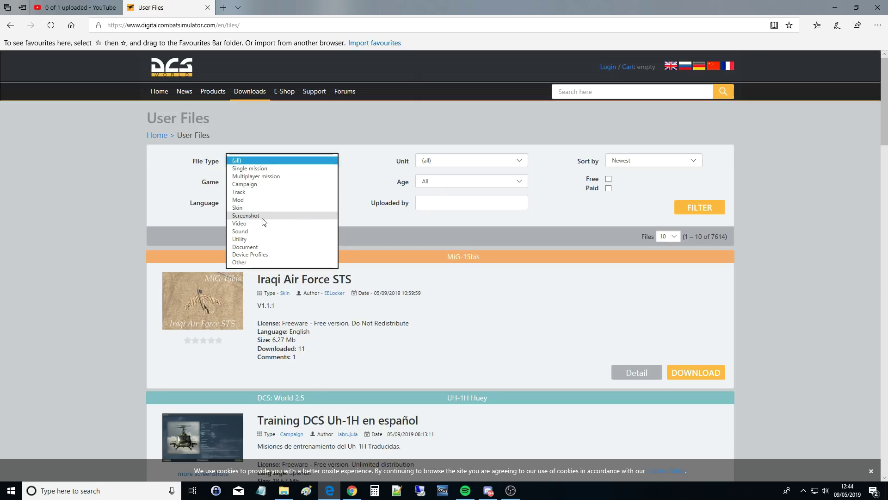
left_click(255, 248)
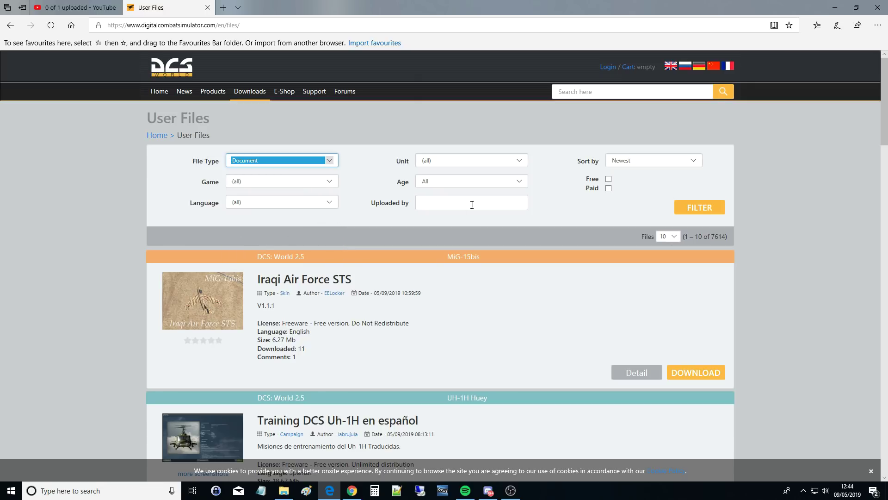
left_click(695, 213)
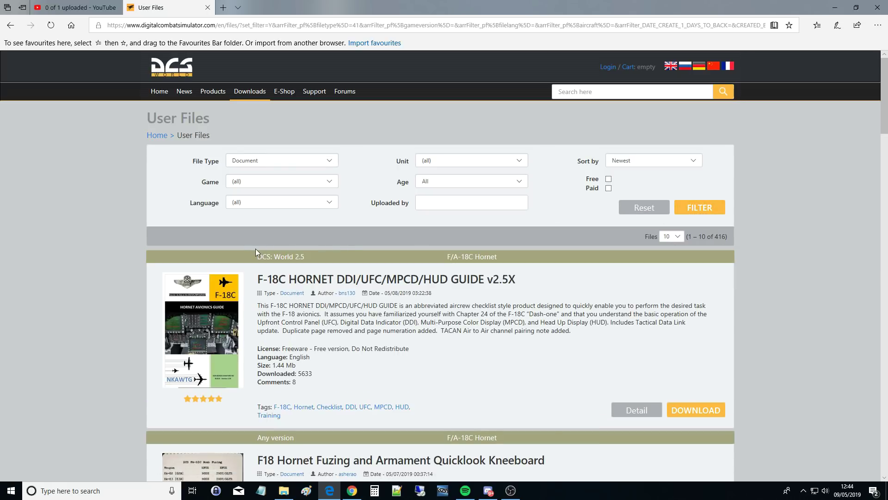
scroll(282, 245, "down", 7)
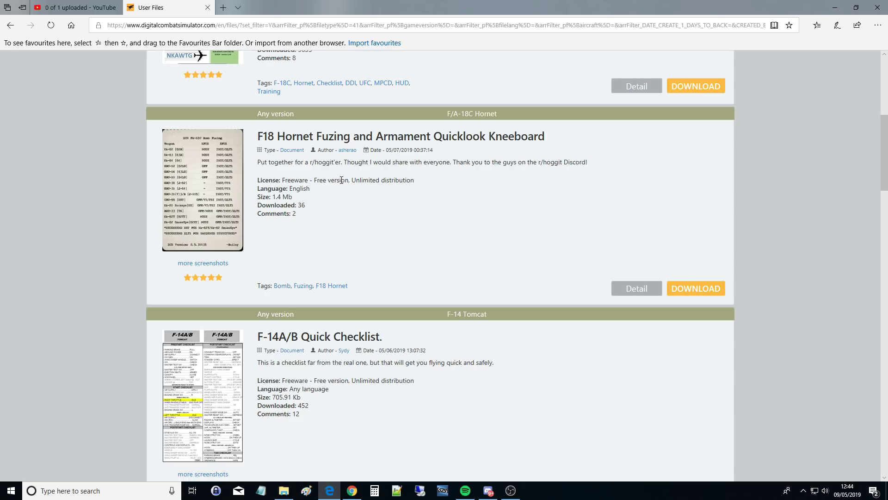
scroll(340, 183, "up", 2)
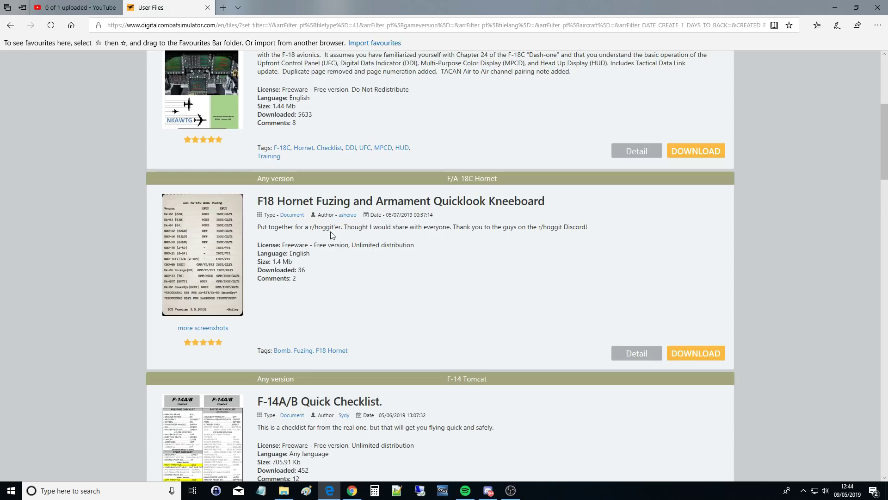
scroll(331, 235, "up", 2)
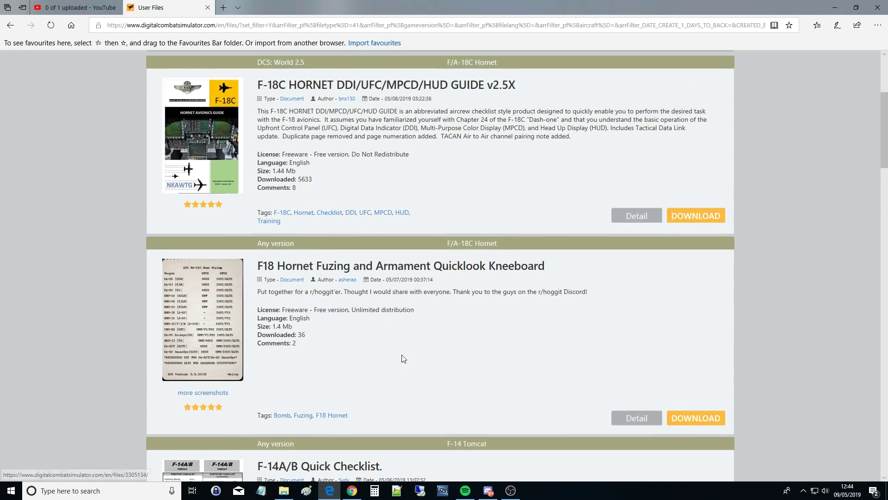
scroll(397, 353, "up", 6)
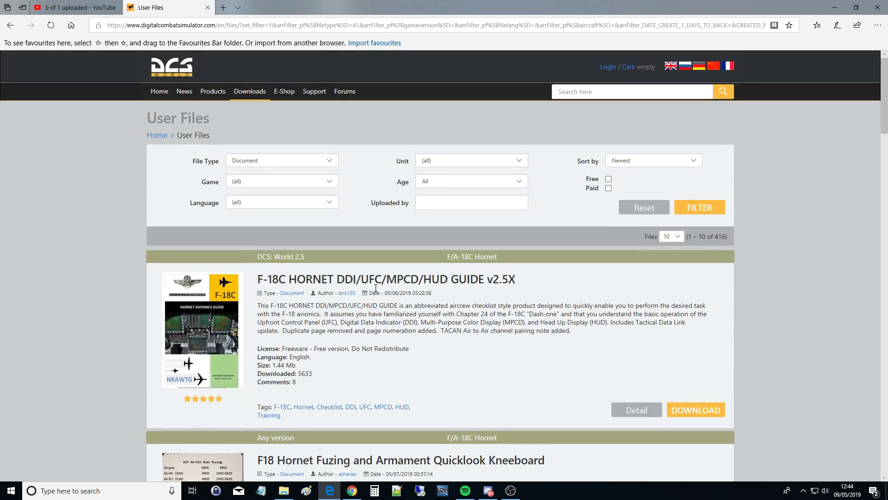
left_click(633, 211)
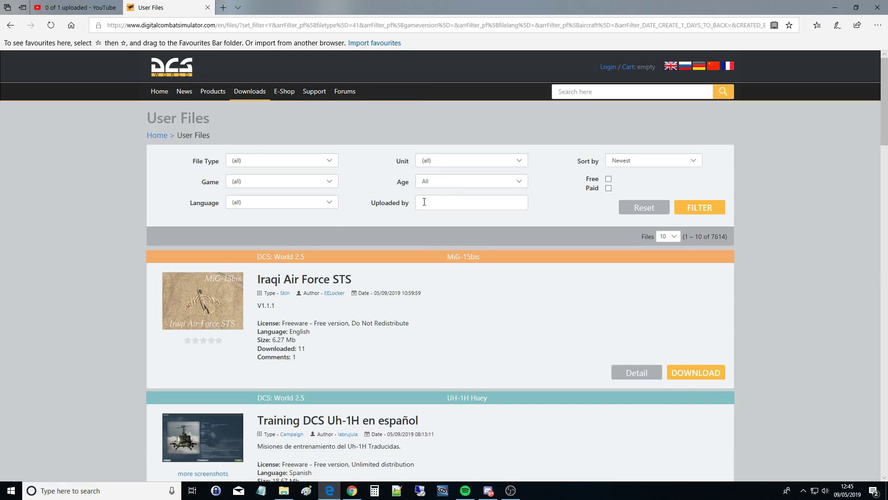
Filter User Files by the uploader's name and browse the four results, including F-14 kneeboards
left_click(424, 203)
type("sysi")
left_click(690, 213)
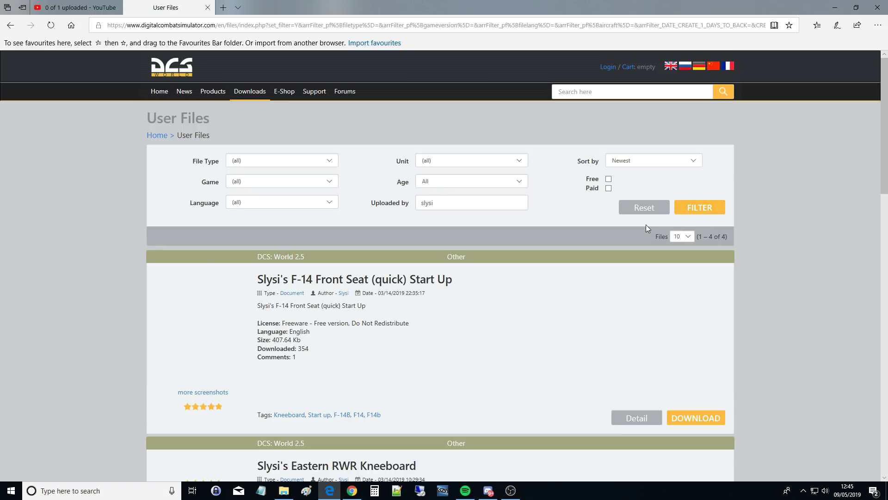
scroll(478, 212, "down", 3)
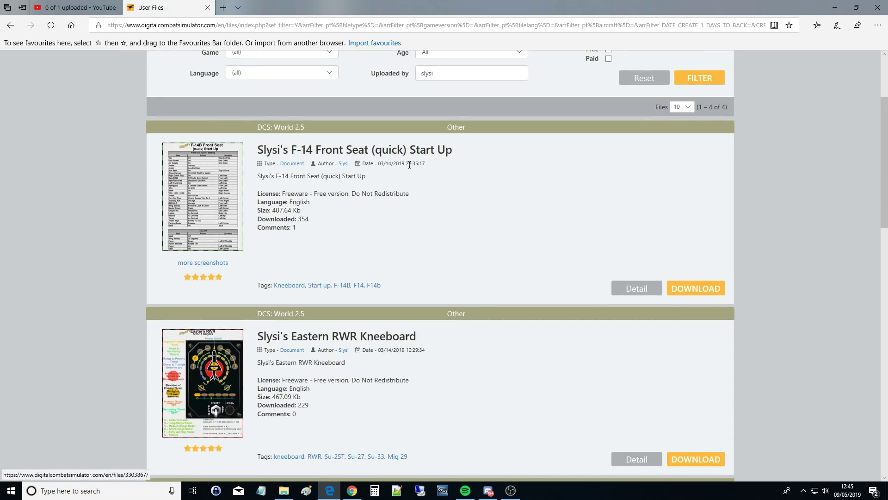
scroll(292, 202, "down", 3)
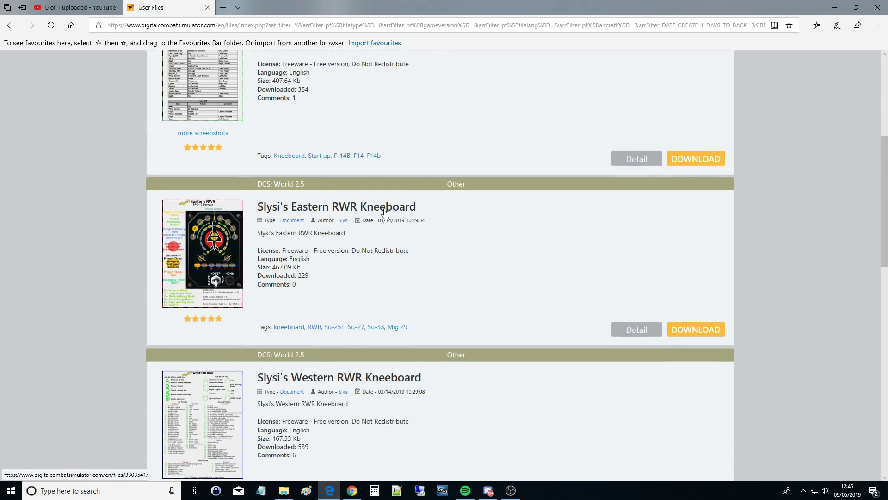
scroll(384, 211, "down", 6)
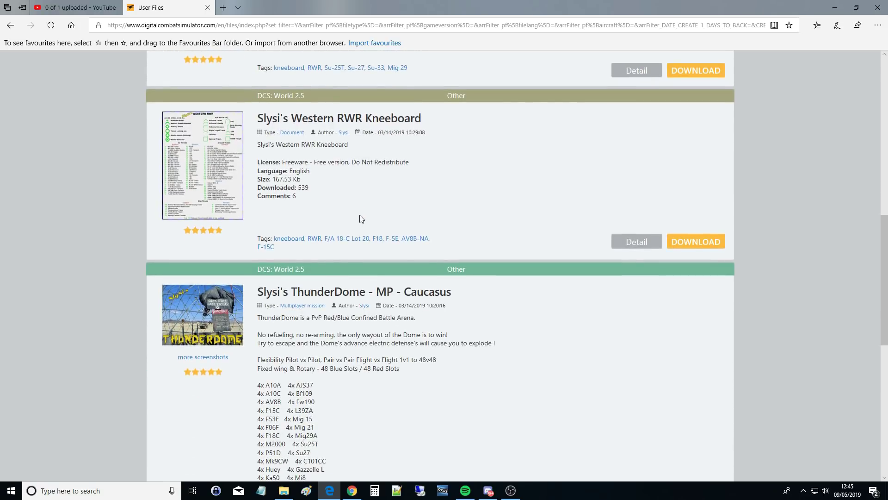
scroll(360, 214, "down", 6)
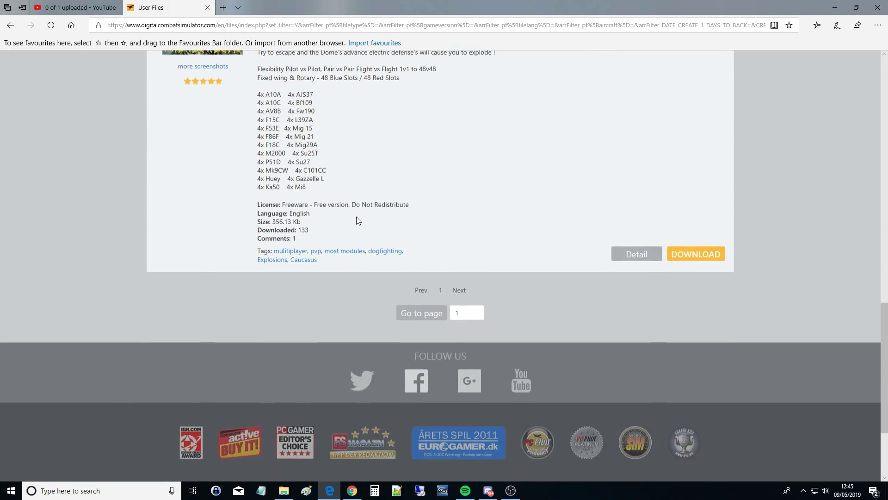
scroll(356, 221, "up", 6)
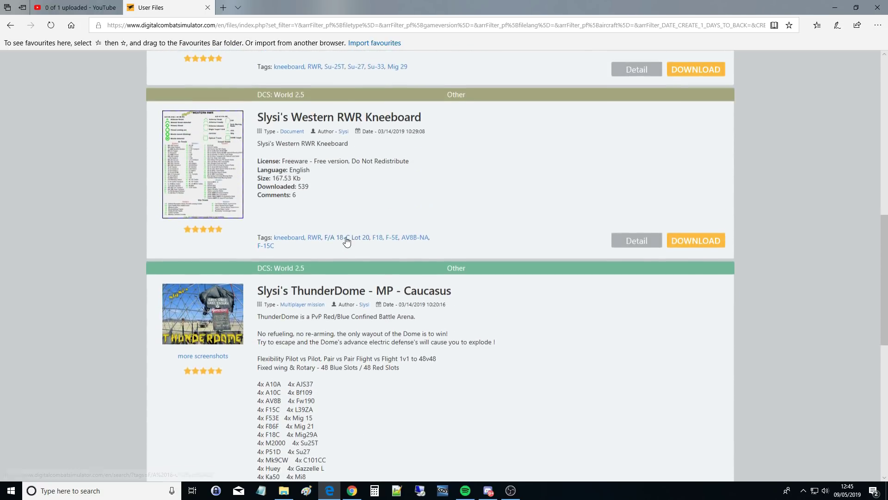
scroll(347, 241, "up", 1)
scroll(345, 245, "up", 2)
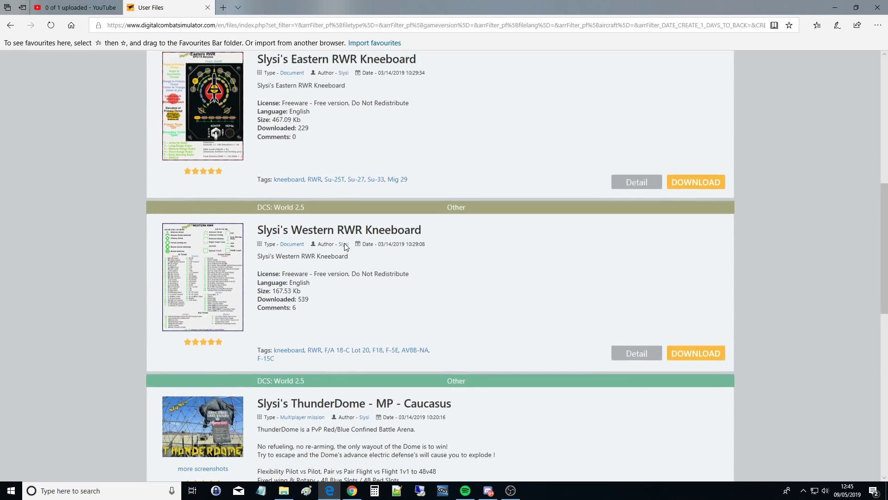
scroll(344, 244, "up", 4)
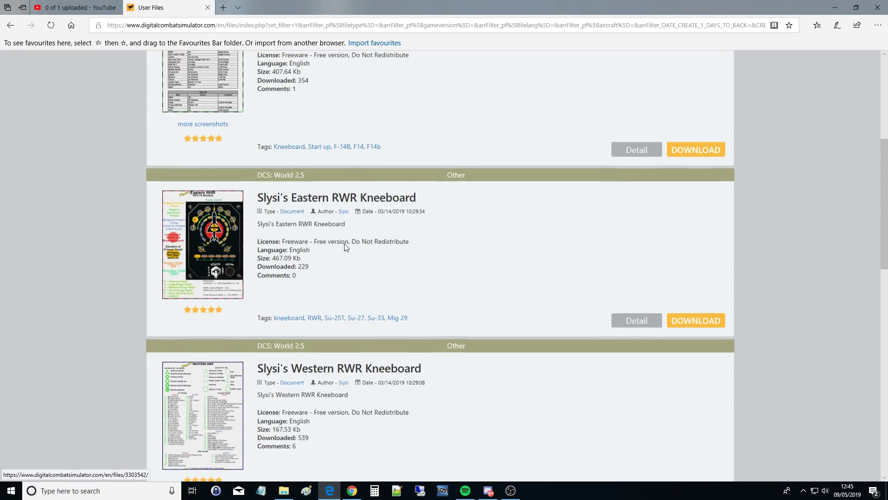
scroll(344, 243, "down", 1)
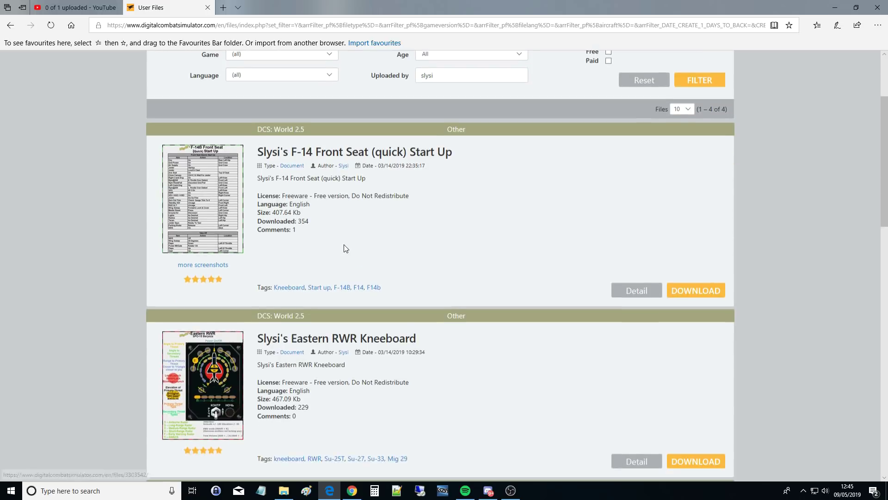